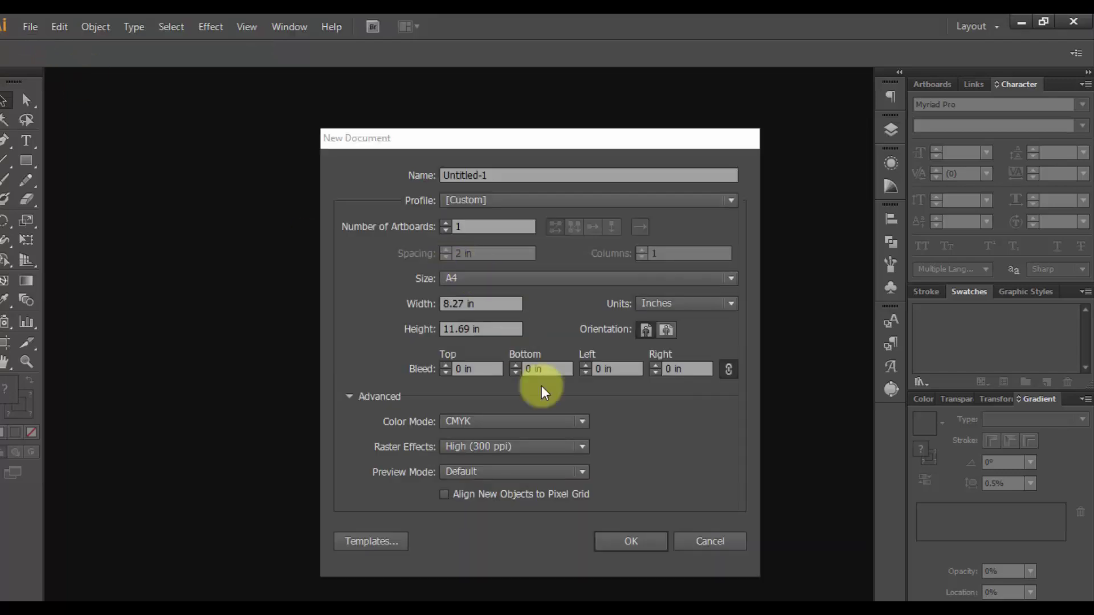
Step: Create a new document with one A4 artboard
{"action": "left_click", "coordinate": [482, 276]}
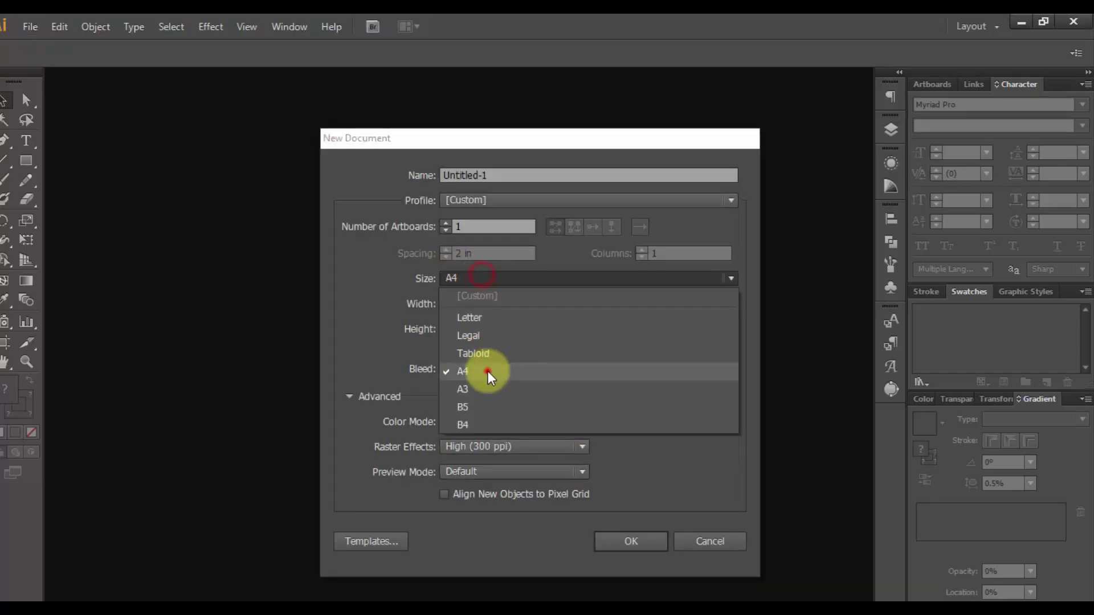
{"action": "left_click", "coordinate": [487, 371]}
{"action": "left_click", "coordinate": [617, 539]}
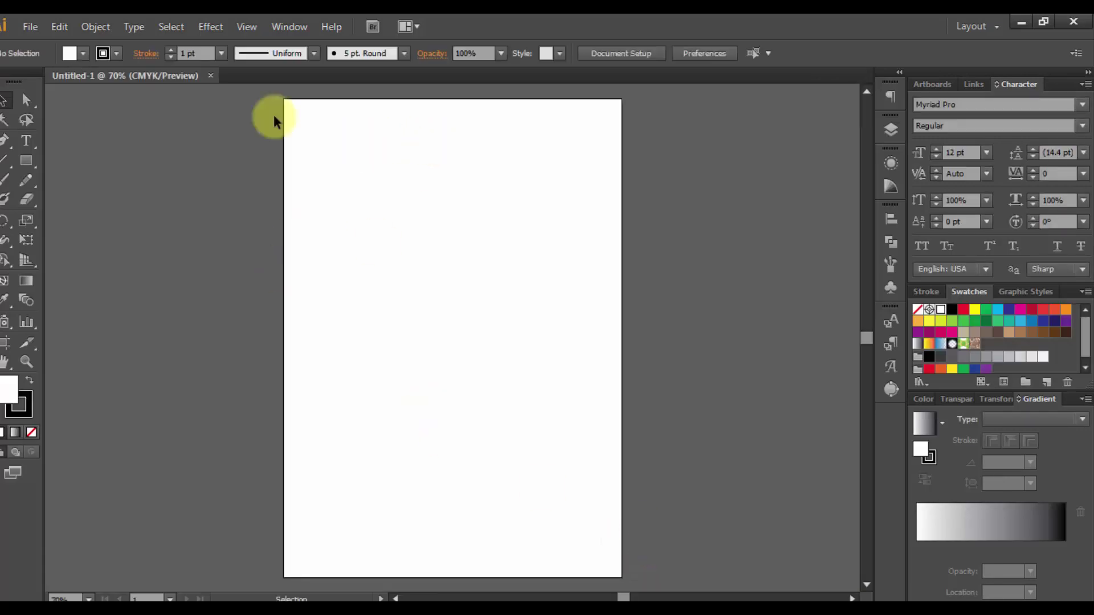
Step: Draw a white hexagon with a thin black outline on the artboard
{"action": "left_click_drag", "start_coordinate": [33, 157], "coordinate": [73, 218]}
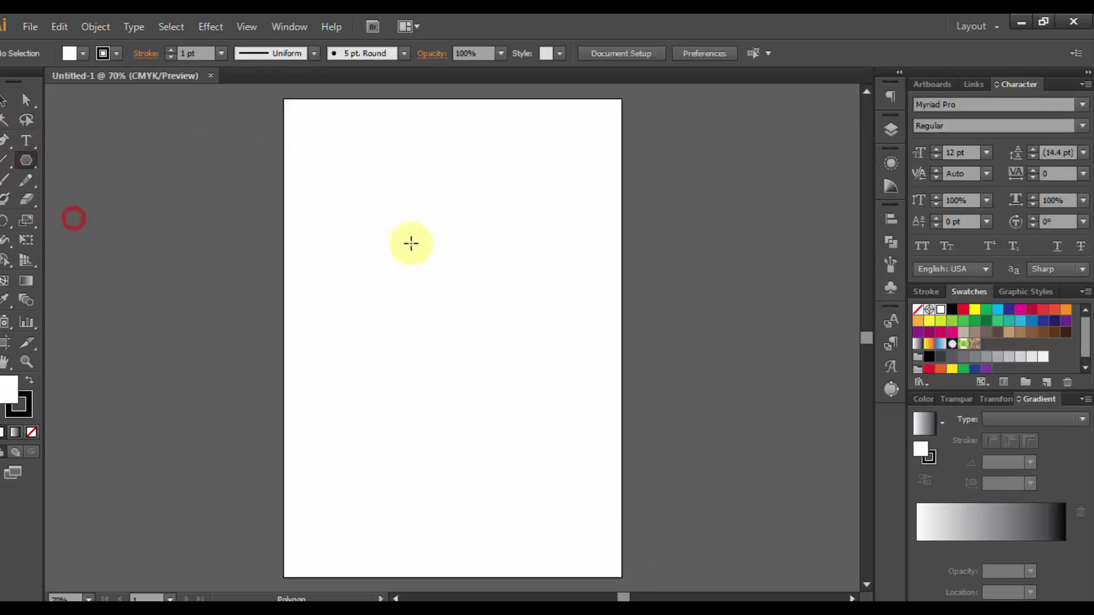
{"action": "left_click_drag", "start_coordinate": [422, 264], "coordinate": [501, 336]}
{"action": "key", "text": "v"}
Step: Enlarge and tilt the hexagon so it fills most of the artboard's upper half, with its outer corner near the right edge
{"action": "left_click_drag", "start_coordinate": [551, 294], "coordinate": [553, 321]}
{"action": "left_click_drag", "start_coordinate": [592, 315], "coordinate": [613, 254]}
{"action": "left_click_drag", "start_coordinate": [581, 288], "coordinate": [588, 271]}
{"action": "left_click_drag", "start_coordinate": [339, 315], "coordinate": [292, 345]}
{"action": "left_click_drag", "start_coordinate": [330, 87], "coordinate": [335, 93]}
{"action": "left_click_drag", "start_coordinate": [273, 195], "coordinate": [249, 255]}
{"action": "left_click_drag", "start_coordinate": [313, 153], "coordinate": [224, 177]}
{"action": "left_click", "coordinate": [262, 163]}
{"action": "key", "text": "ctrl+plus"}
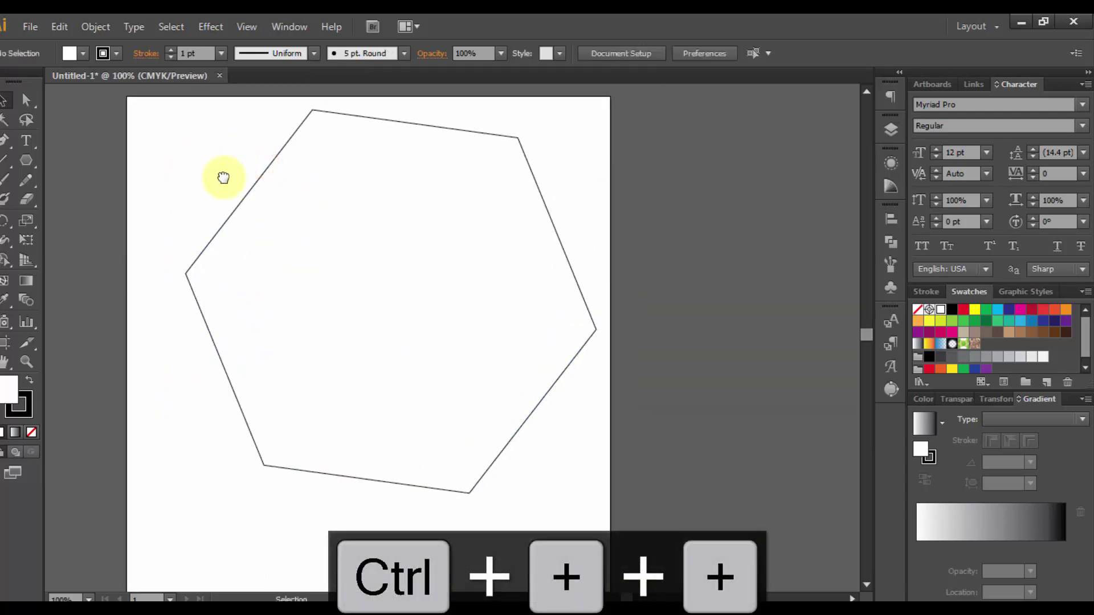
{"action": "left_click", "coordinate": [263, 176]}
{"action": "left_click", "coordinate": [134, 162]}
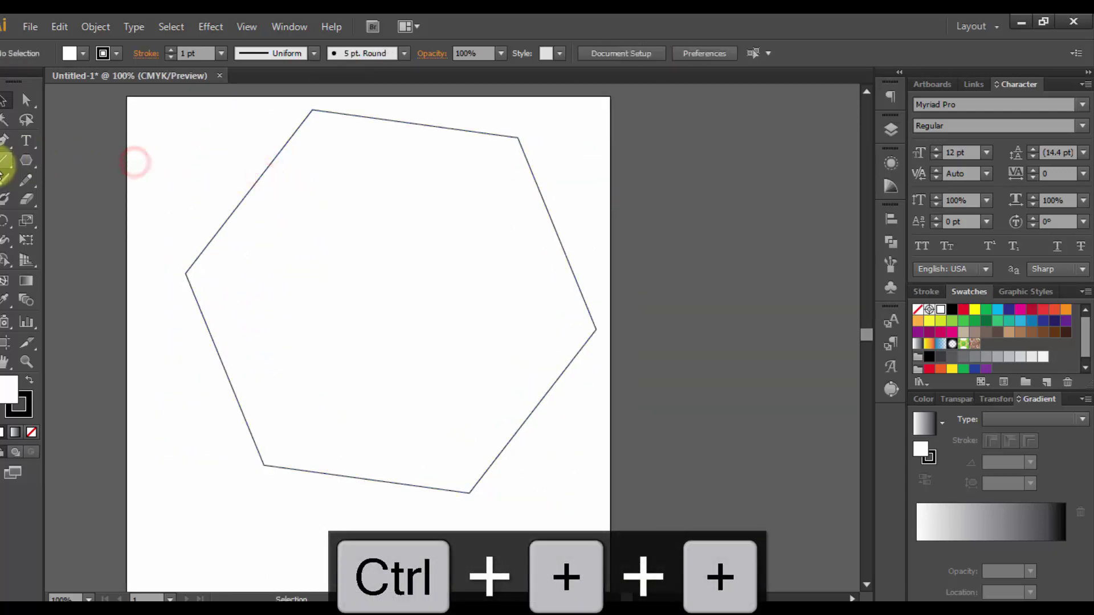
Step: Draw three straight lines connecting the hexagon's opposite corners through its center
{"action": "left_click", "coordinate": [5, 162]}
{"action": "left_click_drag", "start_coordinate": [312, 110], "coordinate": [469, 492]}
{"action": "left_click_drag", "start_coordinate": [516, 138], "coordinate": [263, 465]}
{"action": "left_click_drag", "start_coordinate": [182, 273], "coordinate": [593, 328]}
Step: Set the stroke weight of all three diagonal lines to 10 pt
{"action": "key", "text": "v"}
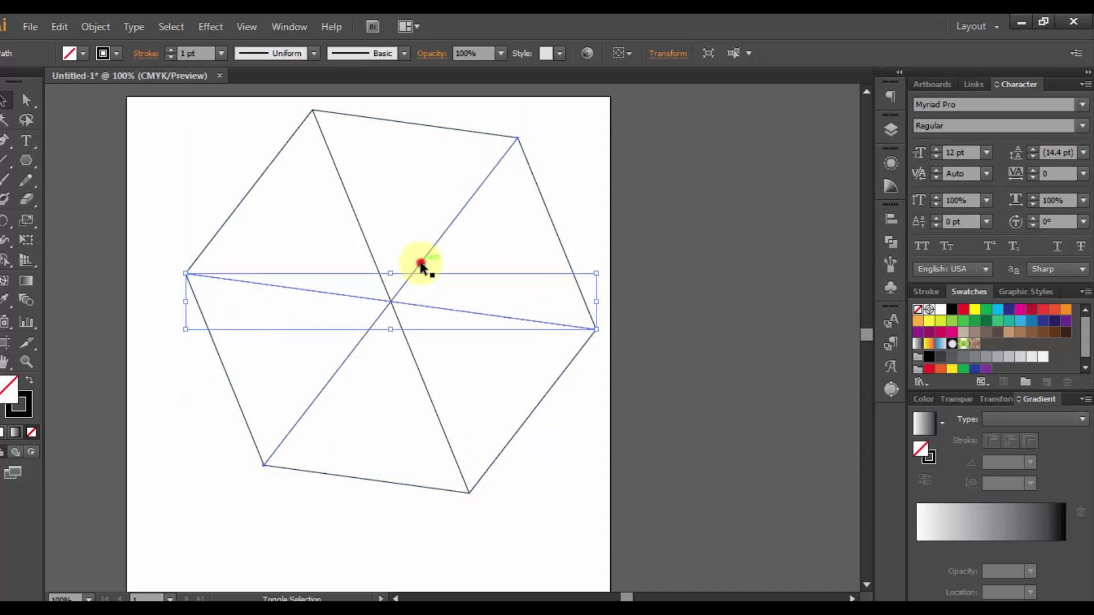
{"action": "left_click", "coordinate": [421, 261], "text": "shift"}
{"action": "left_click", "coordinate": [373, 256], "text": "shift"}
{"action": "left_click", "coordinate": [171, 49]}
{"action": "left_click", "coordinate": [171, 49]}
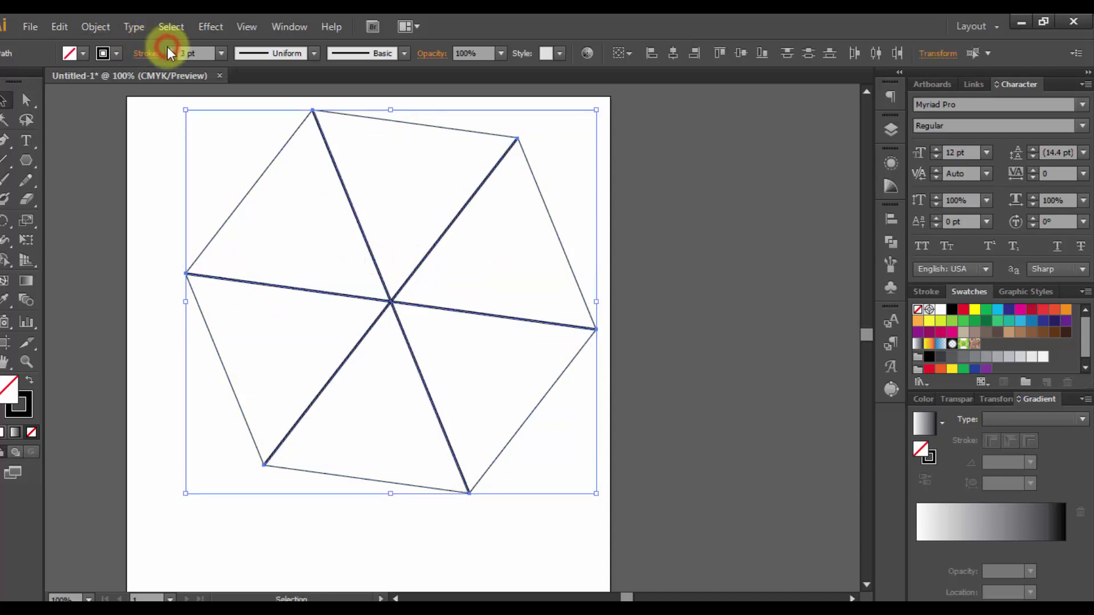
{"action": "left_click", "coordinate": [171, 49]}
{"action": "left_click", "coordinate": [171, 50]}
{"action": "left_click", "coordinate": [170, 49]}
{"action": "left_click", "coordinate": [171, 50]}
{"action": "left_click", "coordinate": [170, 49]}
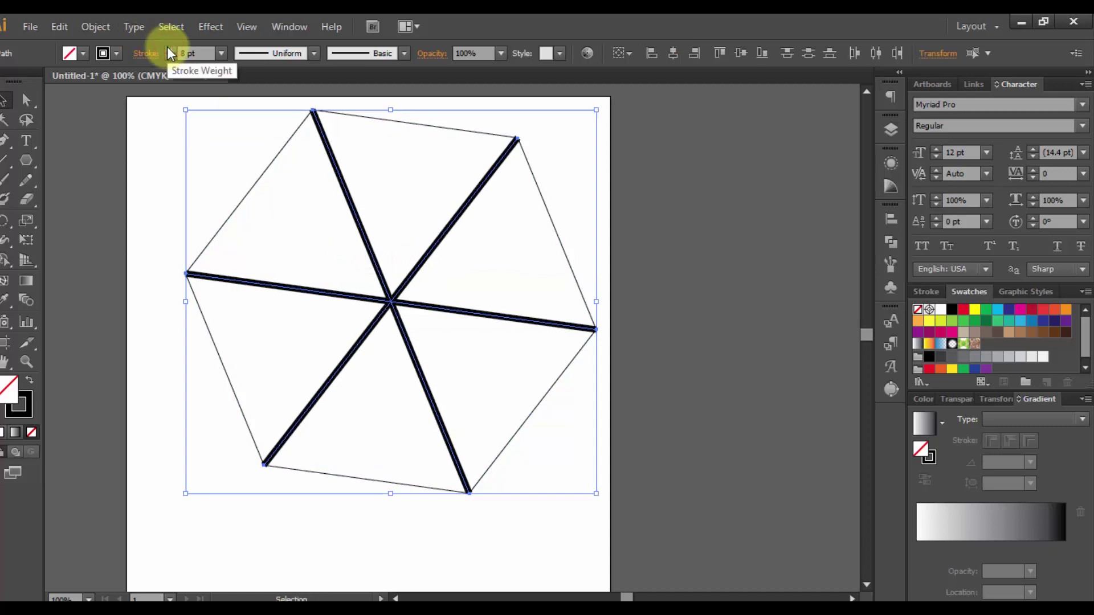
{"action": "left_click", "coordinate": [171, 50]}
{"action": "left_click", "coordinate": [170, 50]}
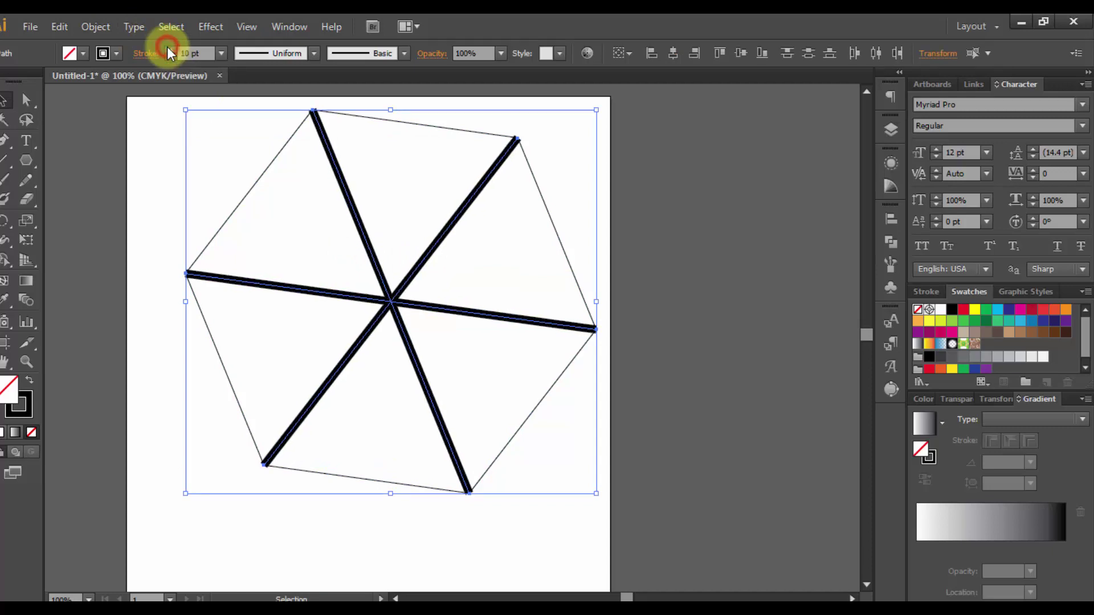
Step: Convert the three diagonal lines to filled shapes with Outline Stroke
{"action": "left_click", "coordinate": [94, 26]}
{"action": "mouse_move", "coordinate": [293, 357]}
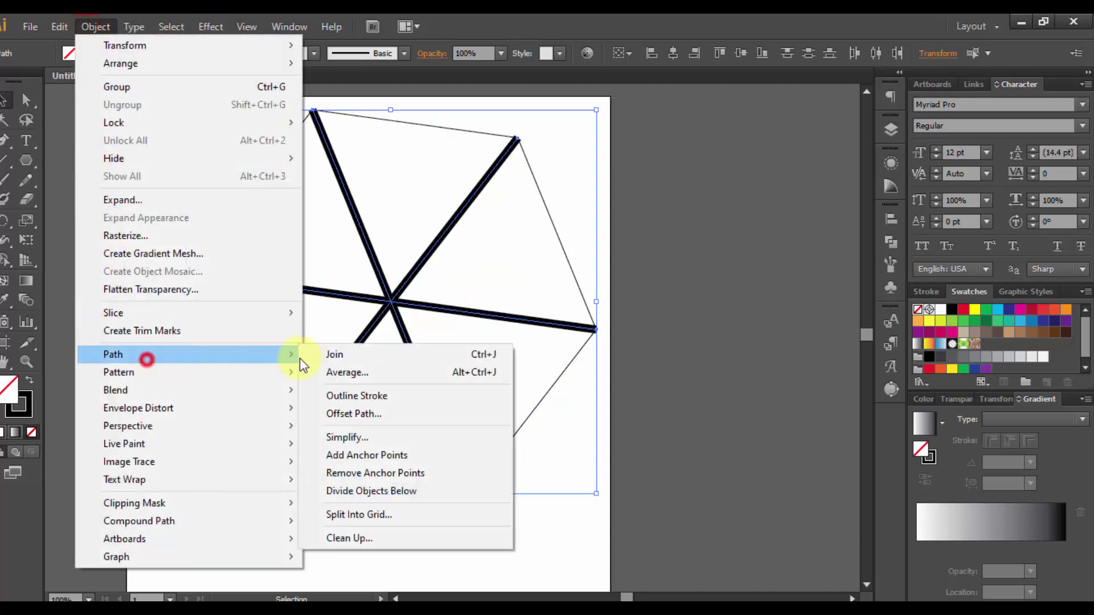
{"action": "left_click", "coordinate": [334, 395]}
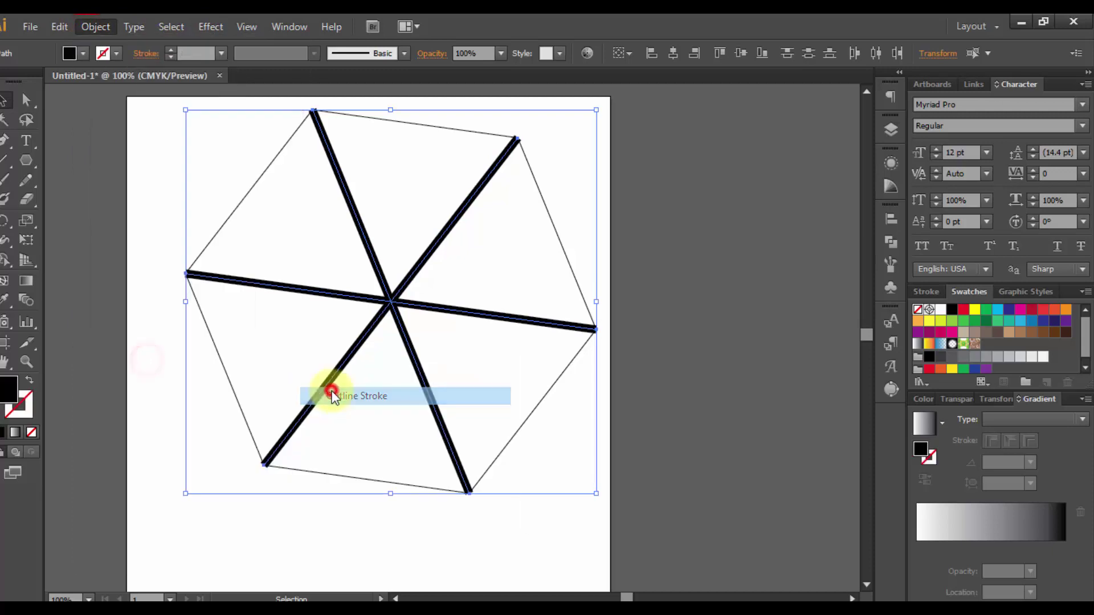
Step: Fill the outlined diagonal bars with white and group them
{"action": "left_click", "coordinate": [940, 311]}
{"action": "key", "text": "ctrl+g"}
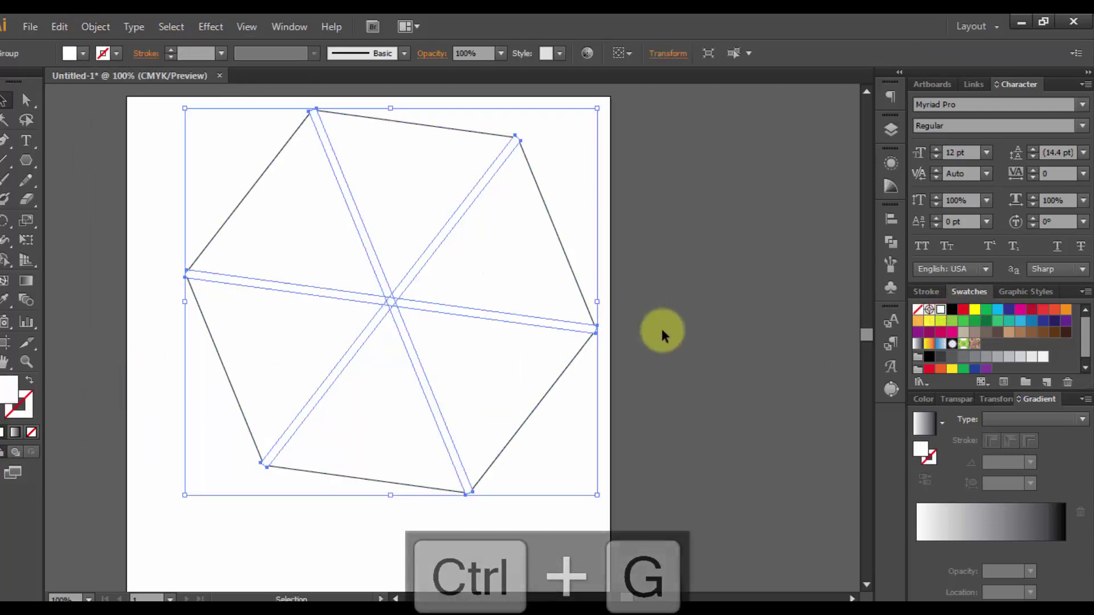
{"action": "left_click_drag", "start_coordinate": [725, 342], "coordinate": [586, 334]}
{"action": "left_click", "coordinate": [480, 408]}
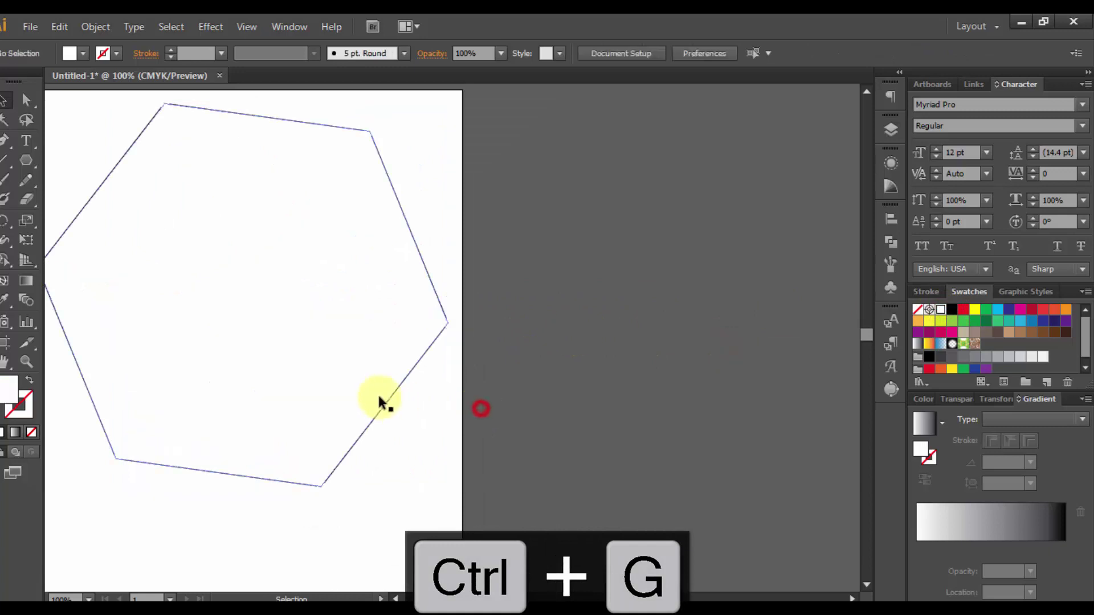
Step: Place the image crop (1).jfif from the model folder inside the hexagon using Draw Inside mode
{"action": "left_click", "coordinate": [446, 411]}
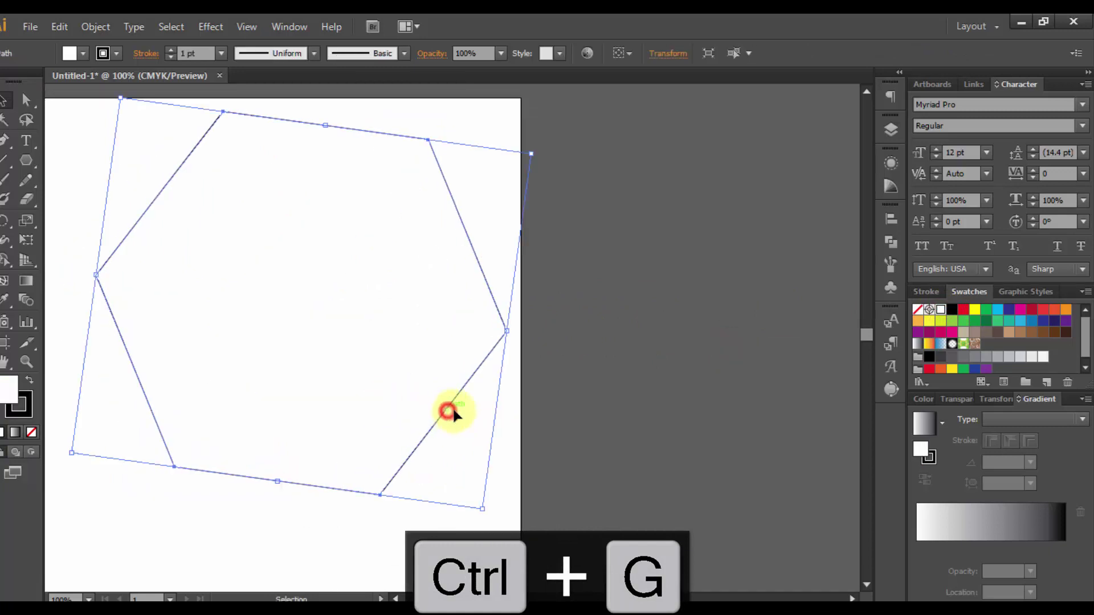
{"action": "left_click", "coordinate": [29, 452]}
{"action": "left_click", "coordinate": [23, 32]}
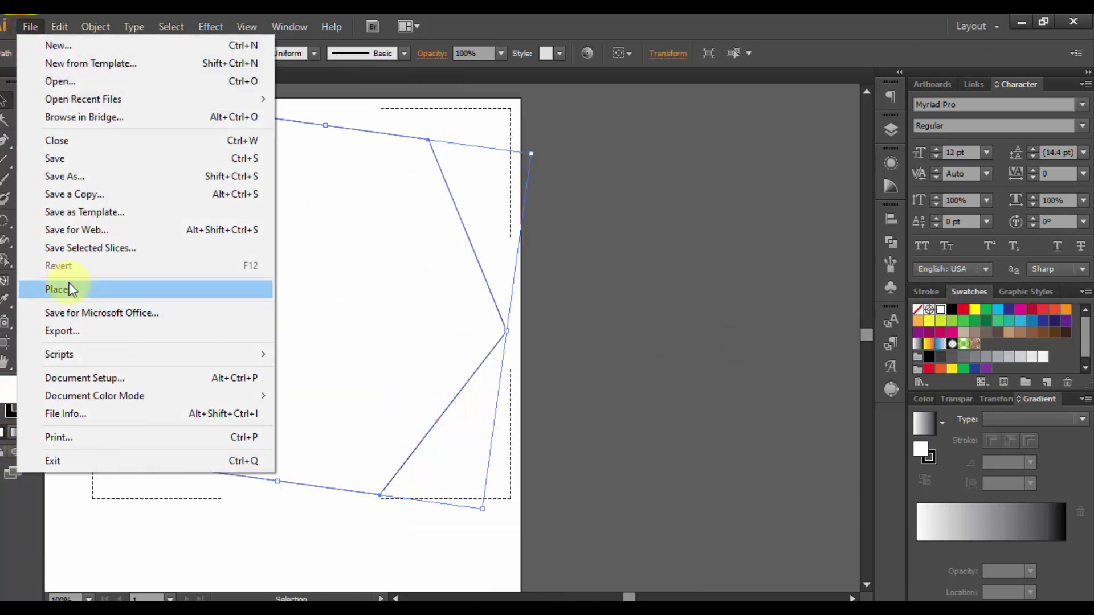
{"action": "left_click", "coordinate": [73, 288]}
{"action": "left_click", "coordinate": [319, 190]}
{"action": "key", "text": "BackSpace"}
{"action": "key", "text": "BackSpace"}
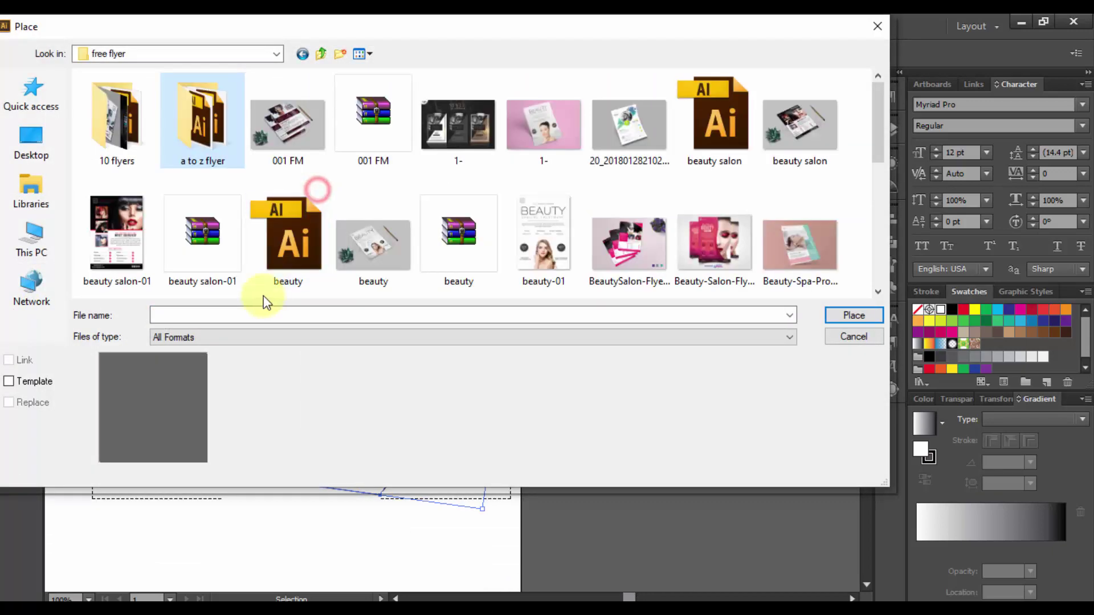
{"action": "double_click", "coordinate": [517, 249]}
{"action": "scroll", "coordinate": [220, 202], "scroll_direction": "down", "scroll_amount": 2}
{"action": "left_click", "coordinate": [220, 202]}
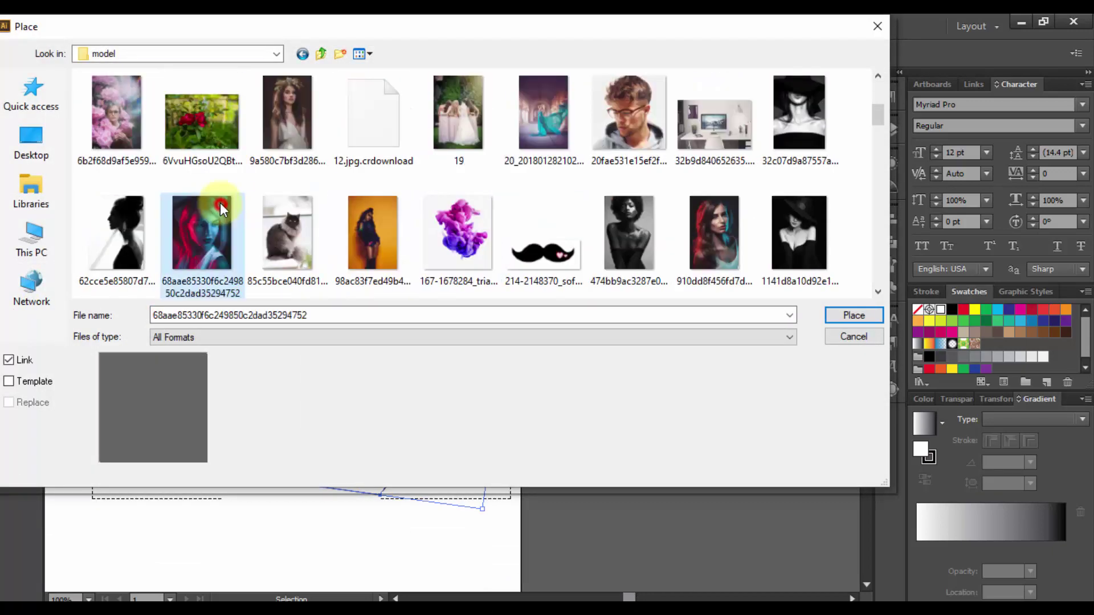
{"action": "key", "text": "c"}
{"action": "key", "text": "c"}
{"action": "left_click", "coordinate": [516, 254]}
{"action": "key", "text": "Escape"}
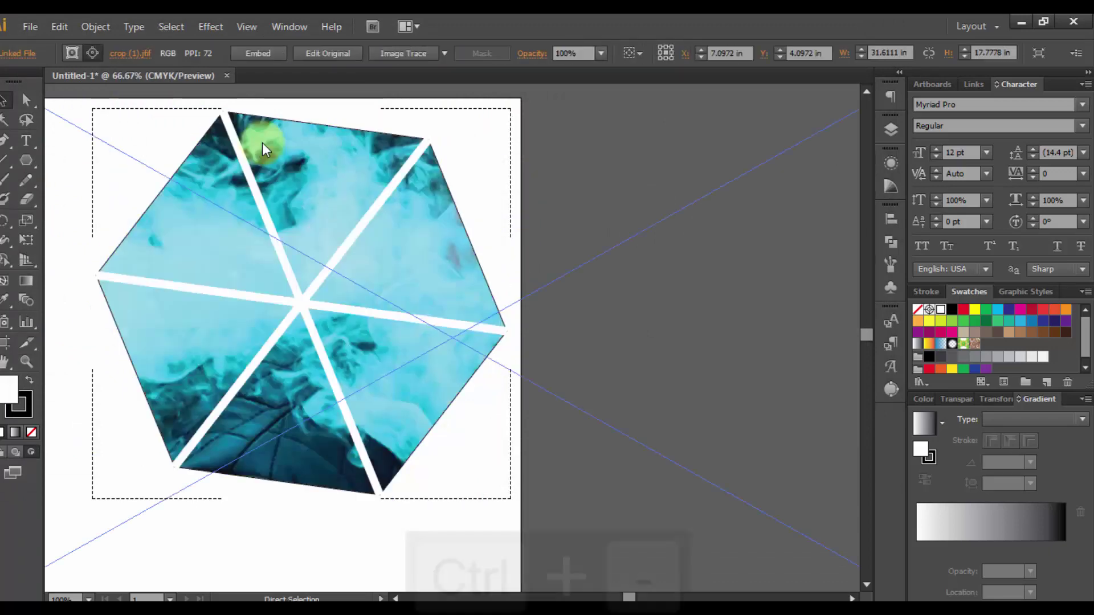
Step: Scale the placed photo down to about 12 × 6.75 in so the man and smoke fill the hexagon
{"action": "key", "text": "ctrl+minus"}
{"action": "key", "text": "ctrl+minus"}
{"action": "left_click_drag", "start_coordinate": [453, 207], "coordinate": [369, 294]}
{"action": "key", "text": "ctrl+plus"}
{"action": "key", "text": "ctrl+plus"}
{"action": "key", "text": "ctrl+plus"}
{"action": "left_click_drag", "start_coordinate": [332, 493], "coordinate": [338, 450]}
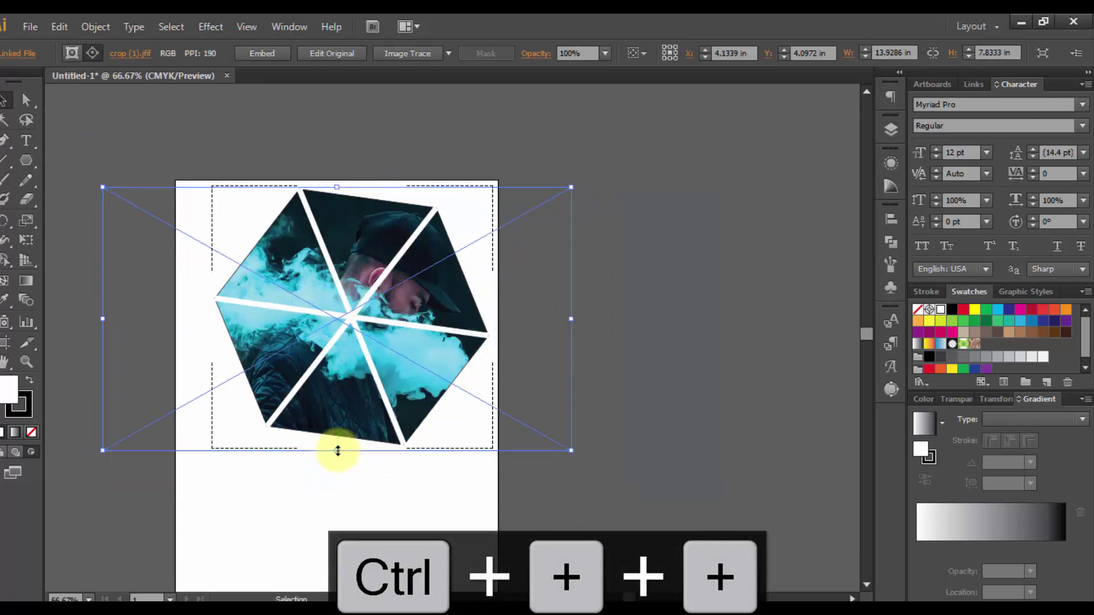
Step: Shift the photo slightly to the left within the hexagon
{"action": "key", "text": "Left"}
{"action": "key", "text": "Left"}
{"action": "key", "text": "Left"}
{"action": "key", "text": "Left"}
{"action": "key", "text": "Left"}
{"action": "key", "text": "Left"}
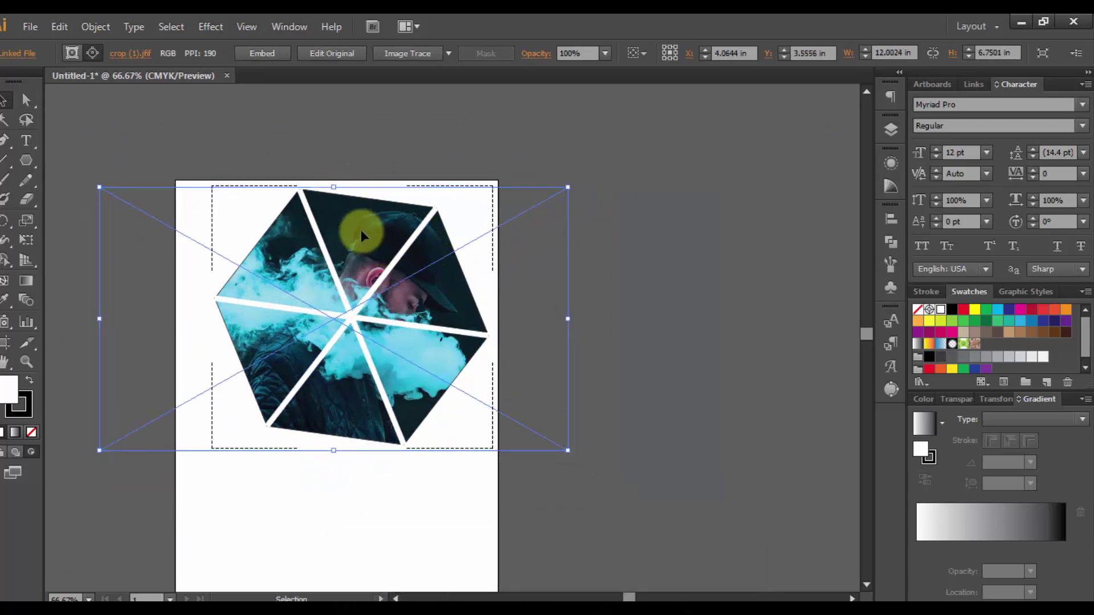
{"action": "left_click_drag", "start_coordinate": [360, 230], "coordinate": [357, 230]}
{"action": "left_click", "coordinate": [406, 152]}
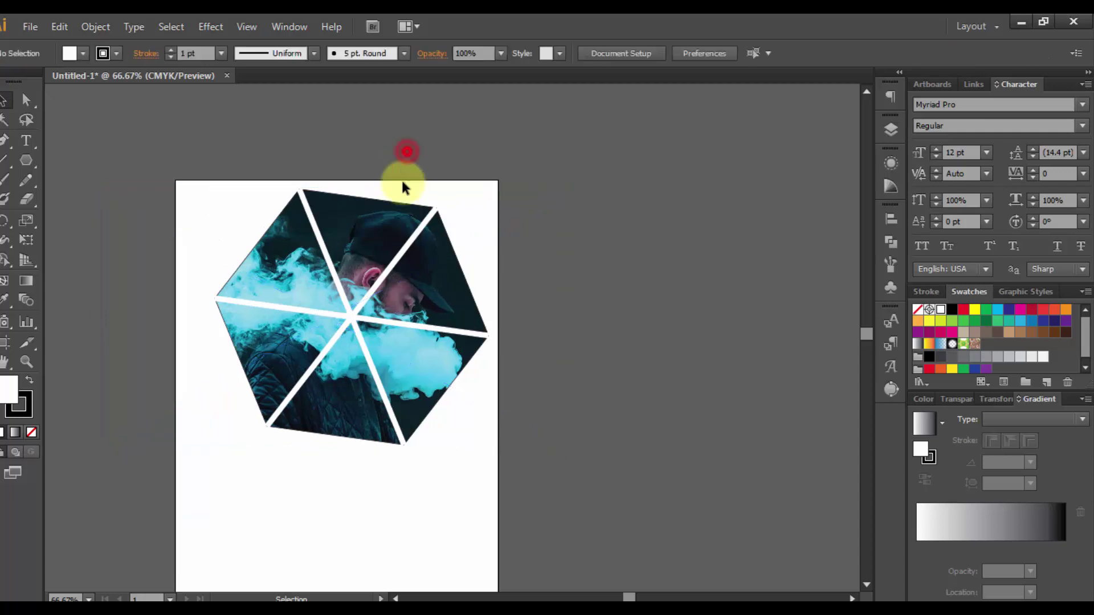
Step: Reduce the opacity of the grouped white diagonal bars so the photo shows through them slightly
{"action": "left_click", "coordinate": [393, 265]}
{"action": "left_click", "coordinate": [501, 53]}
{"action": "left_click", "coordinate": [505, 171]}
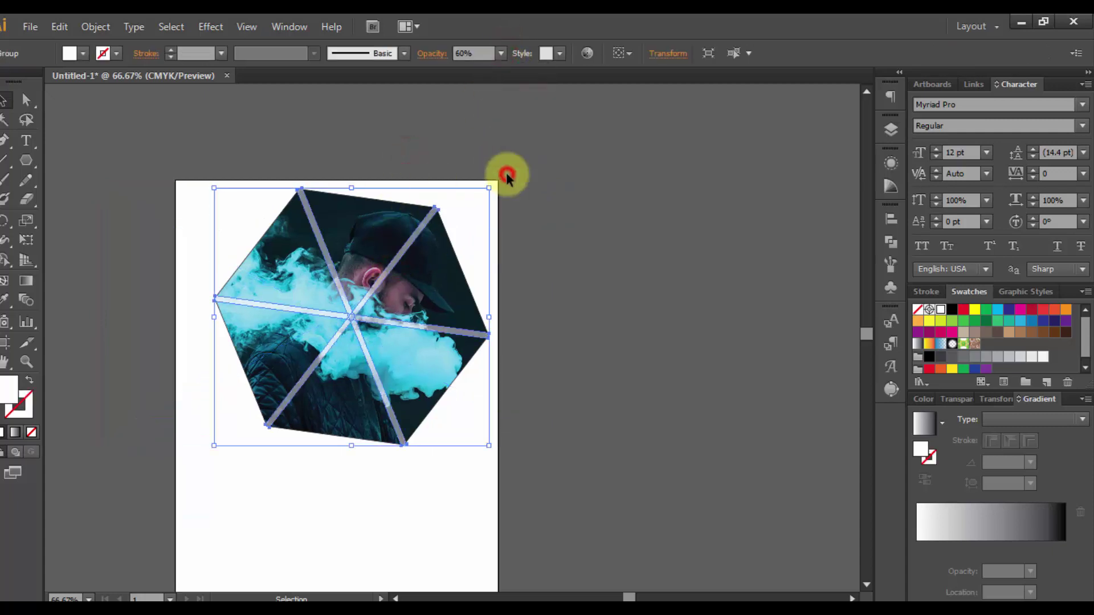
{"action": "key", "text": "ctrl+plus"}
{"action": "left_click", "coordinate": [501, 55]}
{"action": "left_click", "coordinate": [528, 210]}
{"action": "left_click_drag", "start_coordinate": [526, 256], "coordinate": [613, 268]}
{"action": "left_click", "coordinate": [651, 223]}
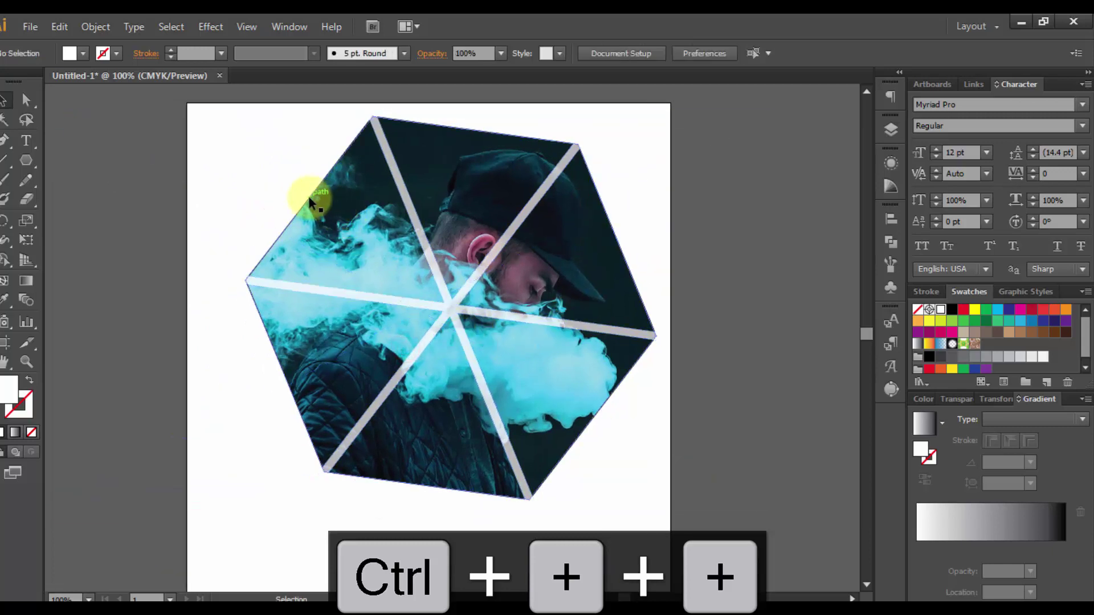
Step: Remove the outline stroke from the large photo hexagon
{"action": "left_click", "coordinate": [310, 195]}
{"action": "left_click", "coordinate": [22, 408]}
{"action": "left_click", "coordinate": [32, 431]}
{"action": "left_click", "coordinate": [114, 344]}
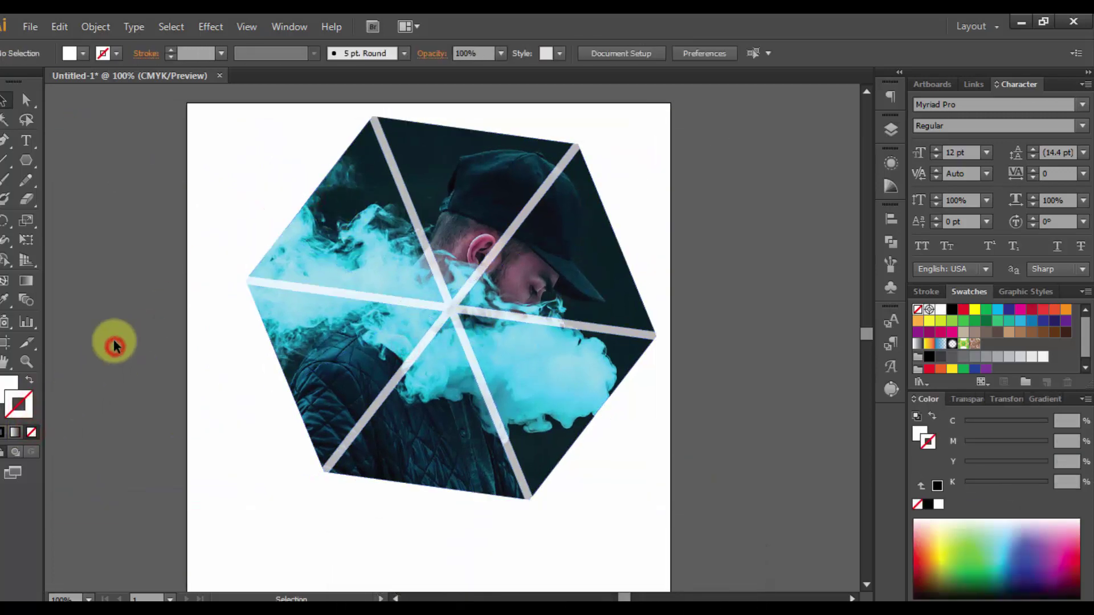
Step: Draw a small tilted hexagon in the artboard's upper-left corner and fill it with the dark teal sampled from the photo's background
{"action": "left_click_drag", "start_coordinate": [152, 302], "coordinate": [193, 347]}
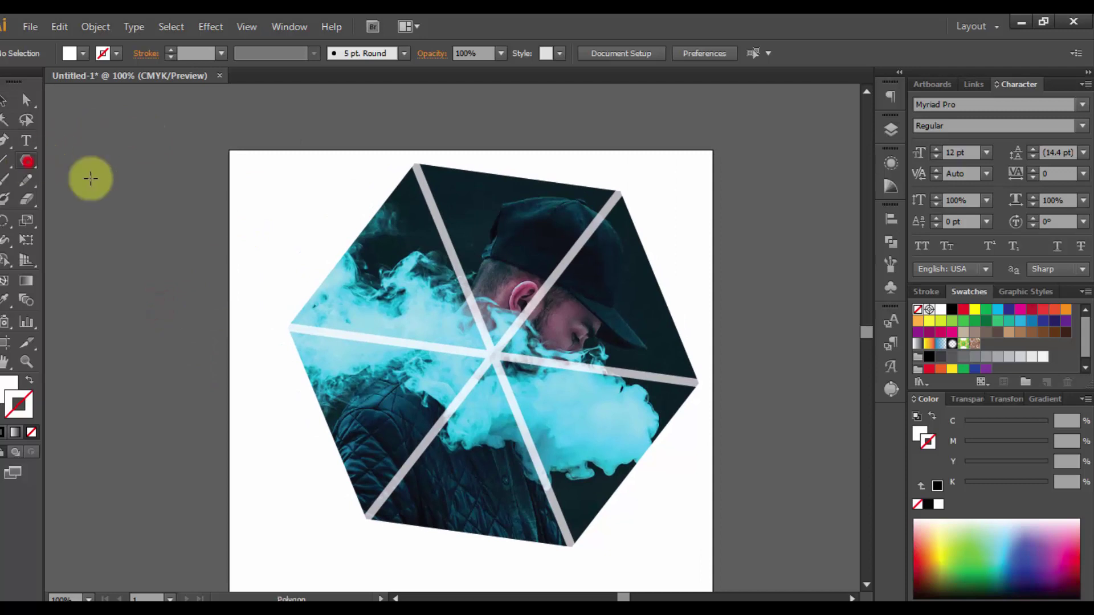
{"action": "mouse_move", "coordinate": [133, 178]}
{"action": "left_mouse_down"}
{"action": "mouse_move", "coordinate": [171, 237]}
{"action": "mouse_move", "coordinate": [190, 190]}
{"action": "mouse_move", "coordinate": [166, 171]}
{"action": "mouse_move", "coordinate": [299, 213]}
{"action": "mouse_move", "coordinate": [295, 222]}
{"action": "left_mouse_up"}
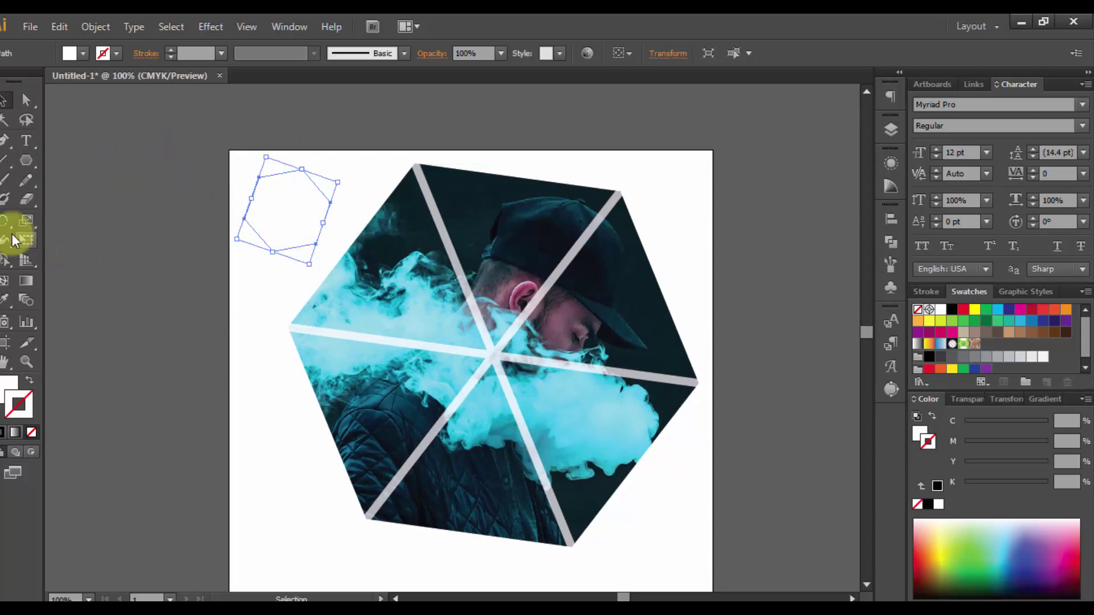
{"action": "left_click", "coordinate": [5, 299]}
{"action": "left_click", "coordinate": [473, 182]}
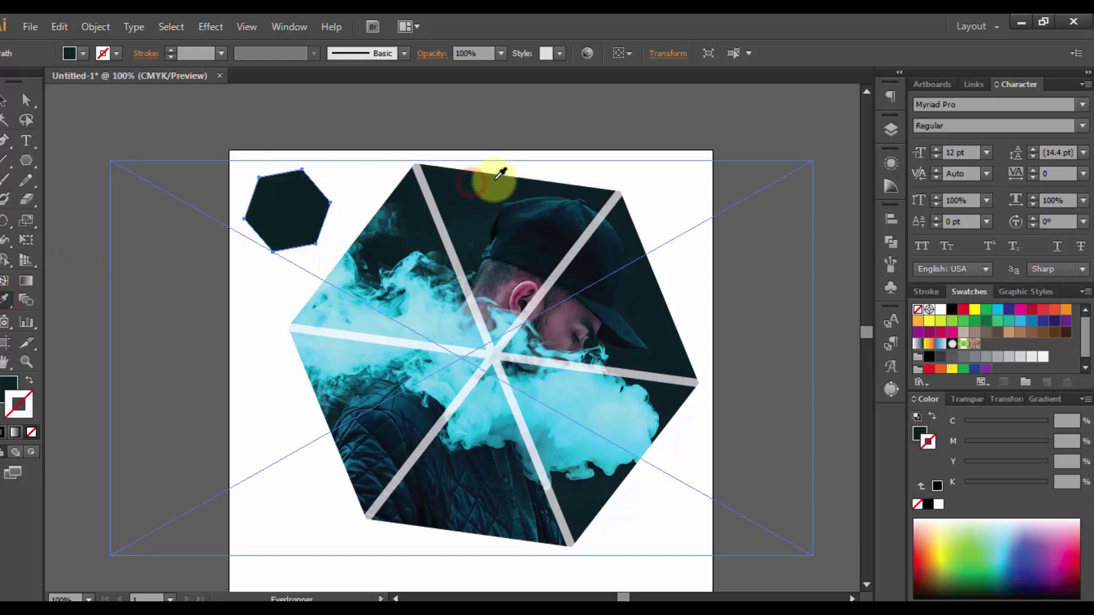
Step: Enlarge the small dark hexagon slightly, keeping it in the artboard's upper-left corner
{"action": "key", "text": "v"}
{"action": "left_click", "coordinate": [273, 187]}
{"action": "left_click_drag", "start_coordinate": [268, 184], "coordinate": [252, 271]}
{"action": "key", "text": "v"}
{"action": "left_click_drag", "start_coordinate": [435, 303], "coordinate": [471, 309]}
{"action": "left_click_drag", "start_coordinate": [544, 131], "coordinate": [582, 117]}
{"action": "left_click", "coordinate": [274, 195]}
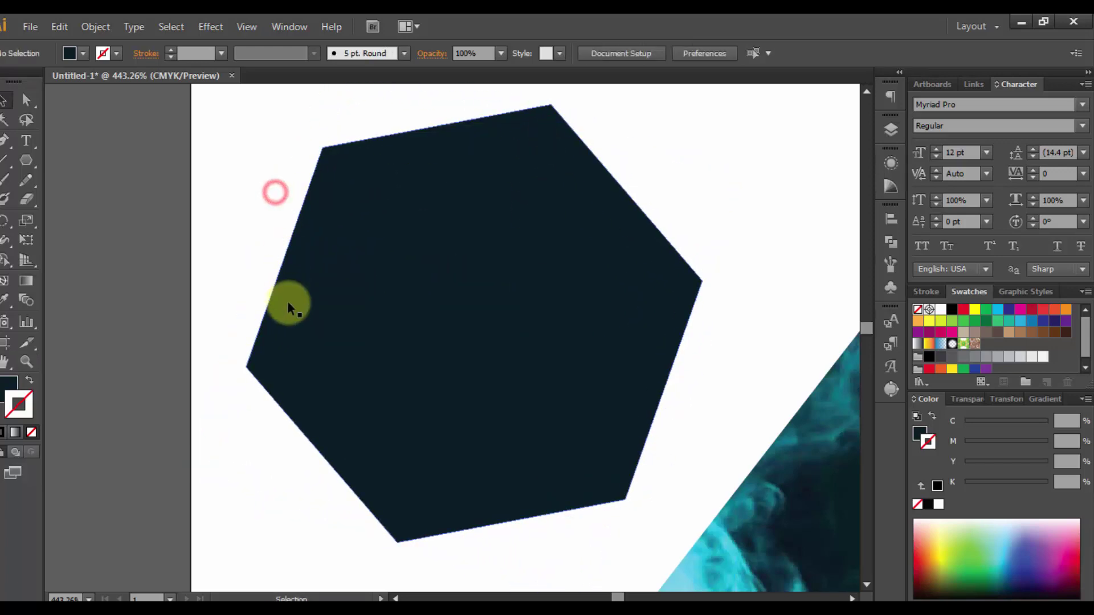
Step: Add the three-line text "your / company / logo here" on the small dark hexagon
{"action": "left_click", "coordinate": [25, 141]}
{"action": "left_click", "coordinate": [397, 269]}
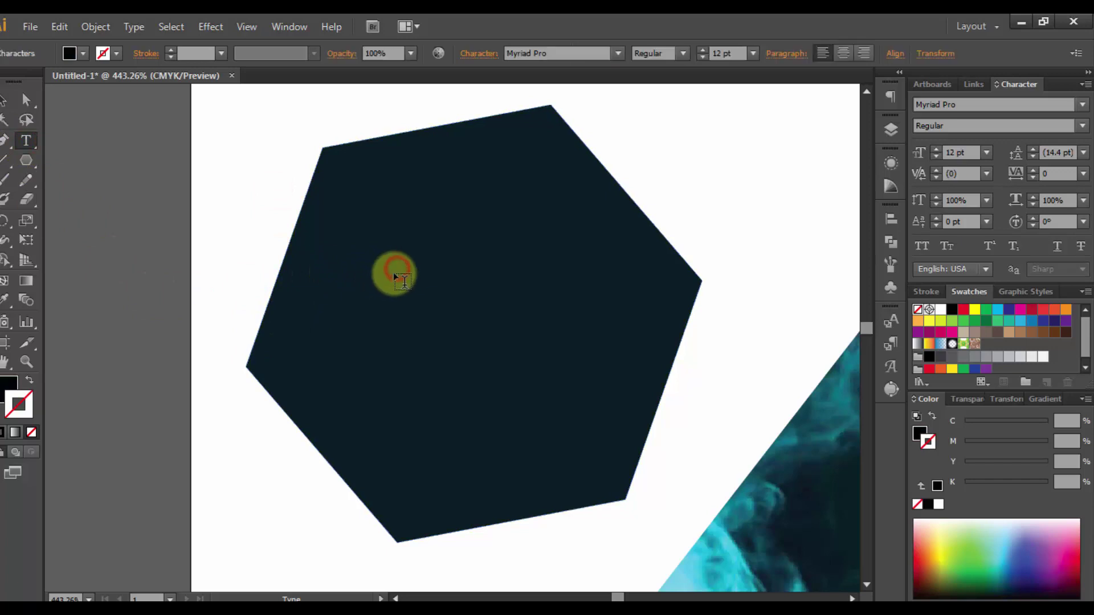
{"action": "type", "text": "your"}
{"action": "key", "text": "Return"}
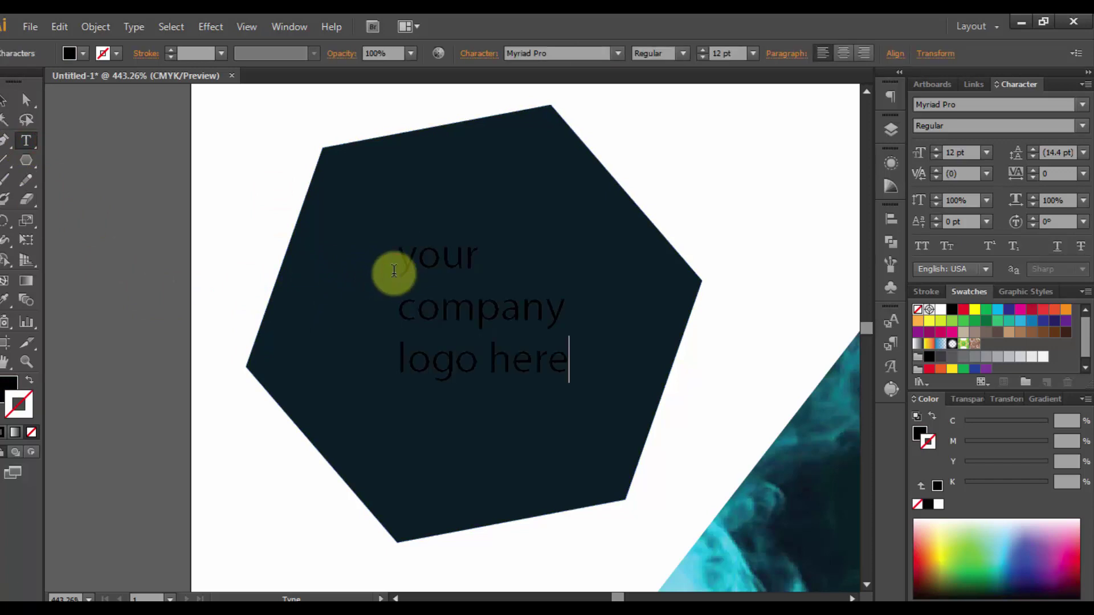
{"action": "key", "text": "Escape"}
Step: Fill the logo placeholder text with white and leave it without a stroke
{"action": "left_click", "coordinate": [929, 309]}
{"action": "key", "text": "ctrl+z"}
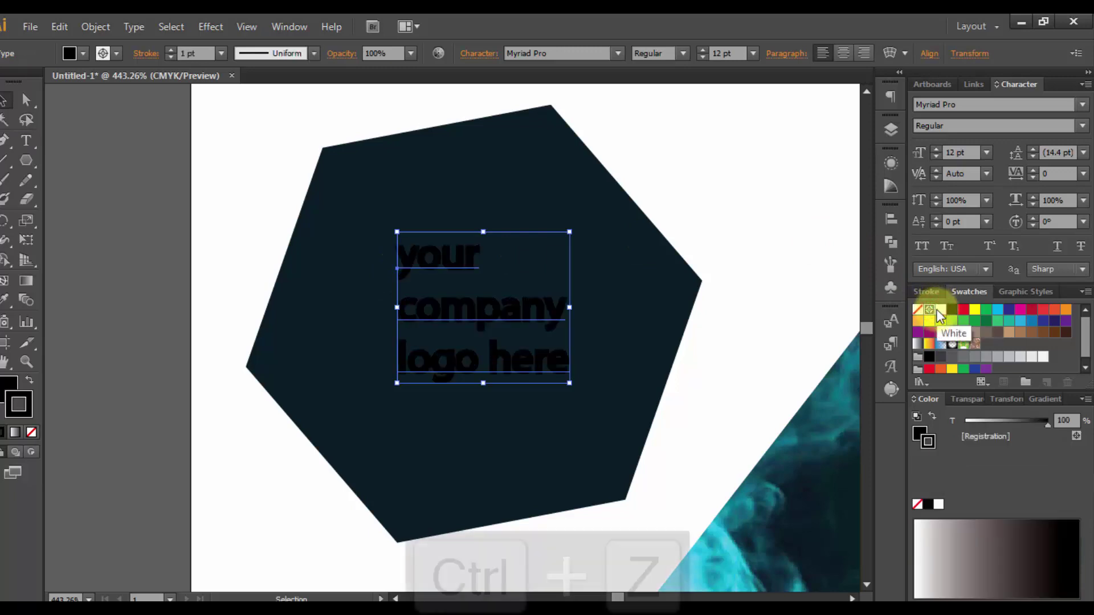
{"action": "left_click", "coordinate": [938, 309]}
Step: Set the logo text's font to Nexa Bold and center-align its lines
{"action": "left_click", "coordinate": [944, 108]}
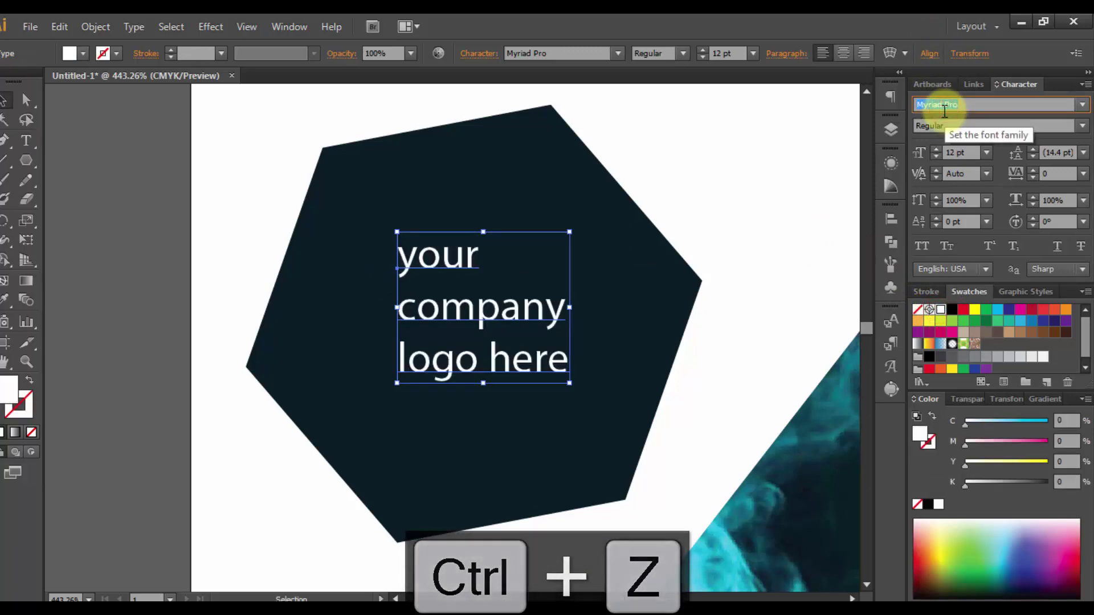
{"action": "type", "text": "Nexa Bold"}
{"action": "key", "text": "Return"}
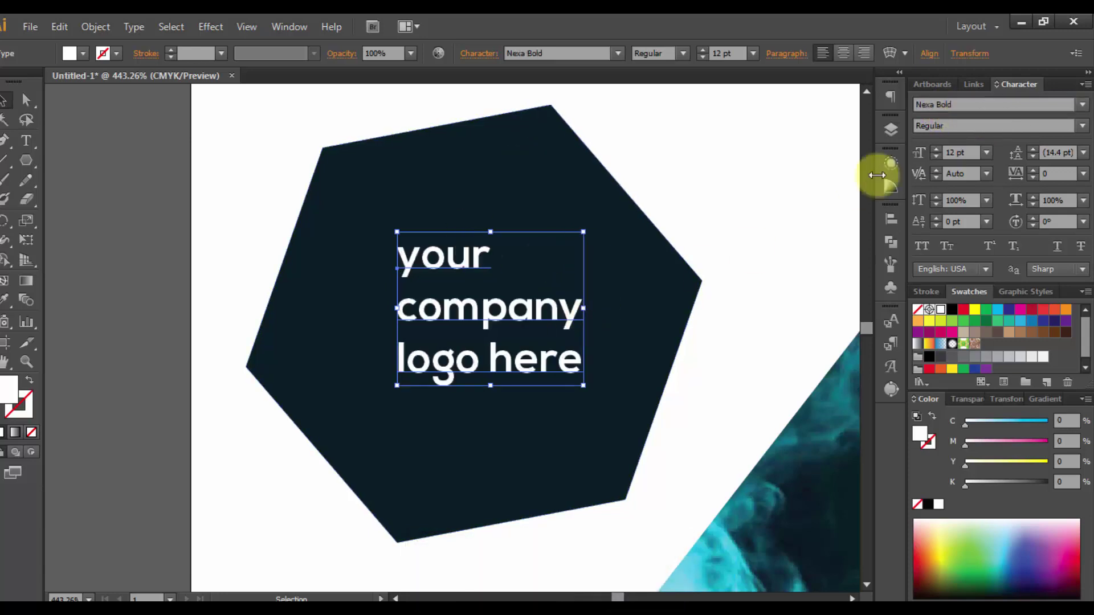
{"action": "left_click", "coordinate": [842, 53]}
Step: Enlarge the logo text to about 14.91 pt in all caps and position it in the middle of the dark hexagon
{"action": "left_click_drag", "start_coordinate": [464, 305], "coordinate": [633, 310]}
{"action": "left_click", "coordinate": [922, 246]}
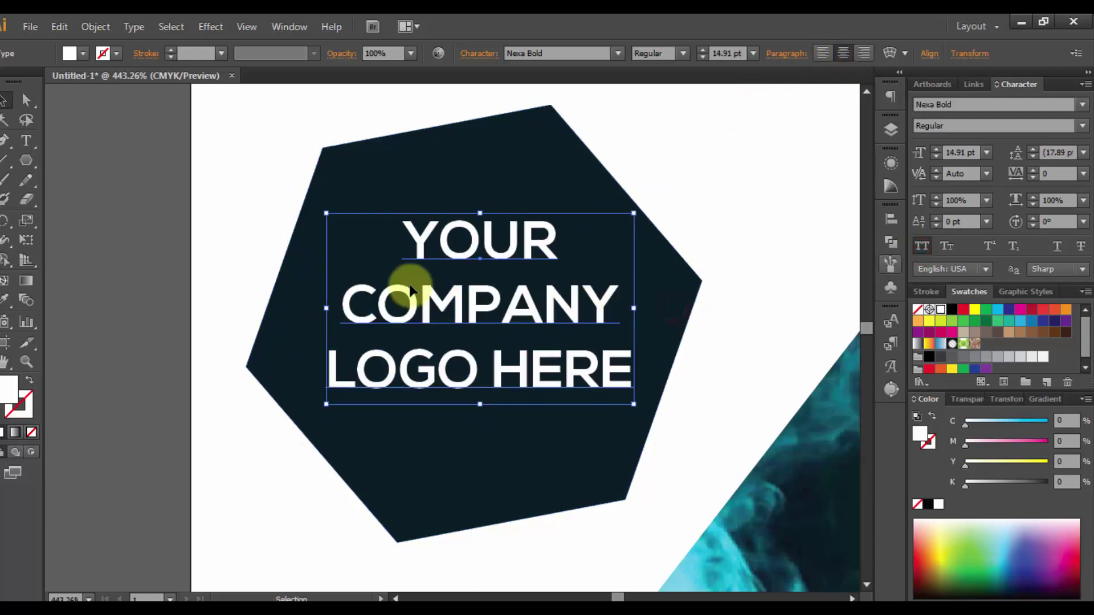
{"action": "left_click", "coordinate": [231, 245]}
{"action": "left_click_drag", "start_coordinate": [393, 306], "coordinate": [378, 305]}
{"action": "left_click", "coordinate": [251, 203]}
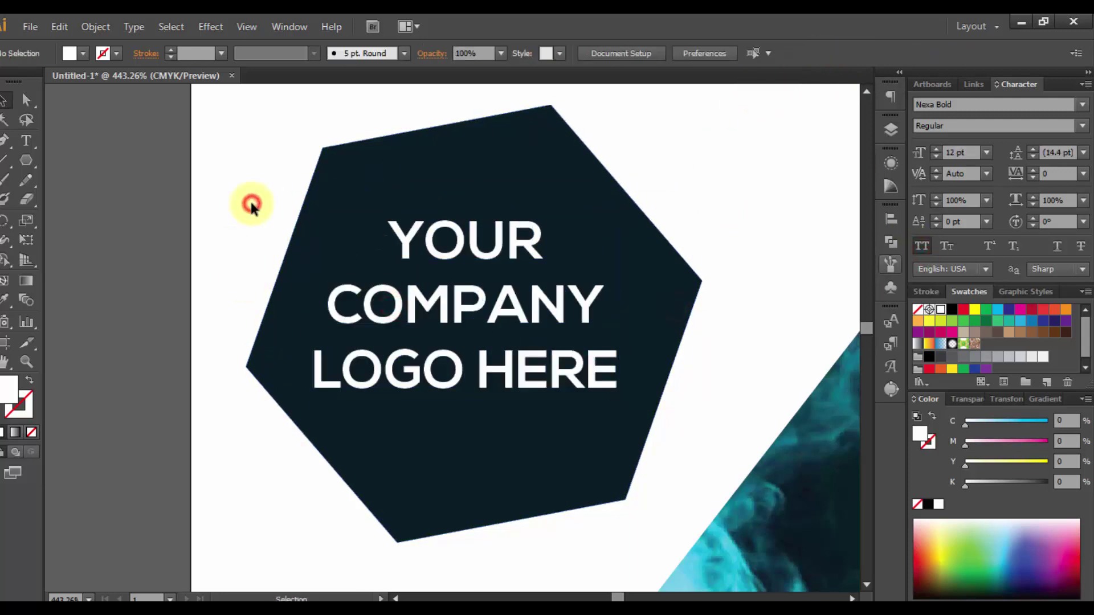
Step: Nudge the logo text slightly down inside the dark hexagon and scale the hexagon and text down slightly together
{"action": "left_click", "coordinate": [351, 322]}
{"action": "left_click", "coordinate": [213, 252]}
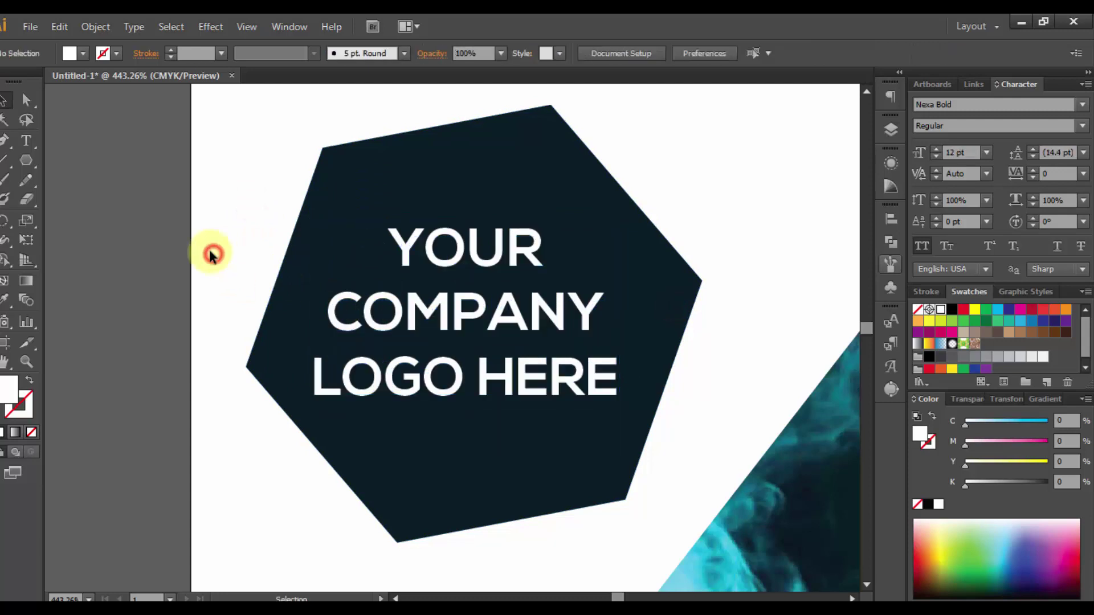
{"action": "key", "text": "ctrl+minus"}
{"action": "key", "text": "ctrl+minus"}
{"action": "key", "text": "ctrl+minus"}
{"action": "key", "text": "ctrl+minus"}
{"action": "key", "text": "ctrl+minus"}
{"action": "left_click", "coordinate": [448, 359]}
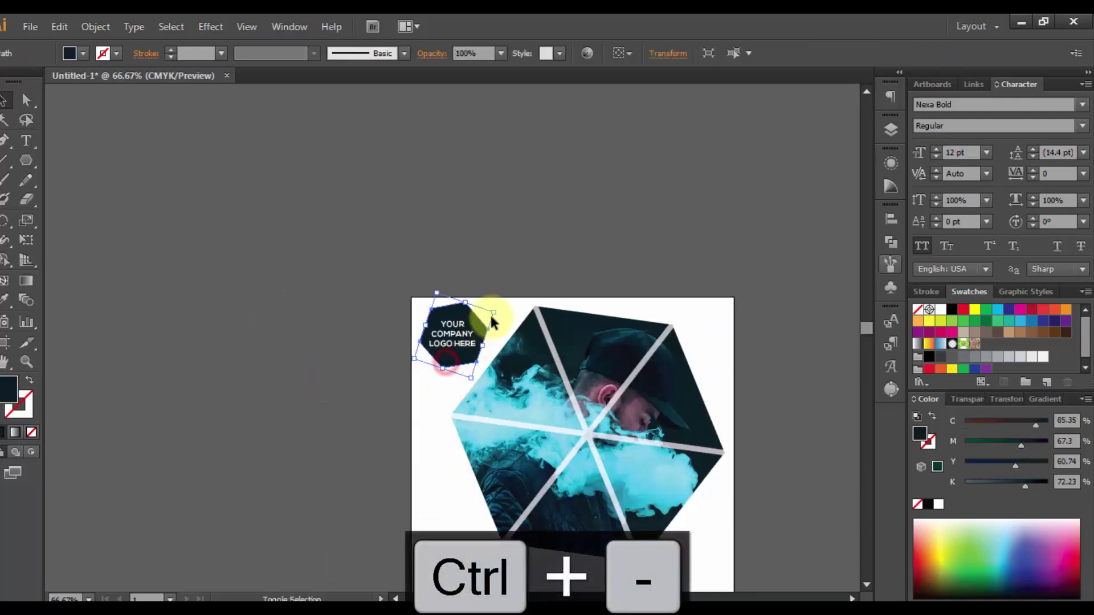
{"action": "mouse_move", "coordinate": [488, 317]}
{"action": "left_mouse_down"}
{"action": "mouse_move", "coordinate": [502, 297]}
{"action": "mouse_move", "coordinate": [493, 303]}
{"action": "left_mouse_up"}
{"action": "key", "text": "ctrl+plus"}
{"action": "key", "text": "ctrl+plus"}
{"action": "left_click", "coordinate": [451, 342]}
{"action": "left_click", "coordinate": [323, 361]}
Step: Add the headline "DOWNLOAD FREE FLYER TEMPLATE" below the hexagonal photo and enlarge it to about 25.52 pt
{"action": "left_click_drag", "start_coordinate": [393, 430], "coordinate": [183, 185]}
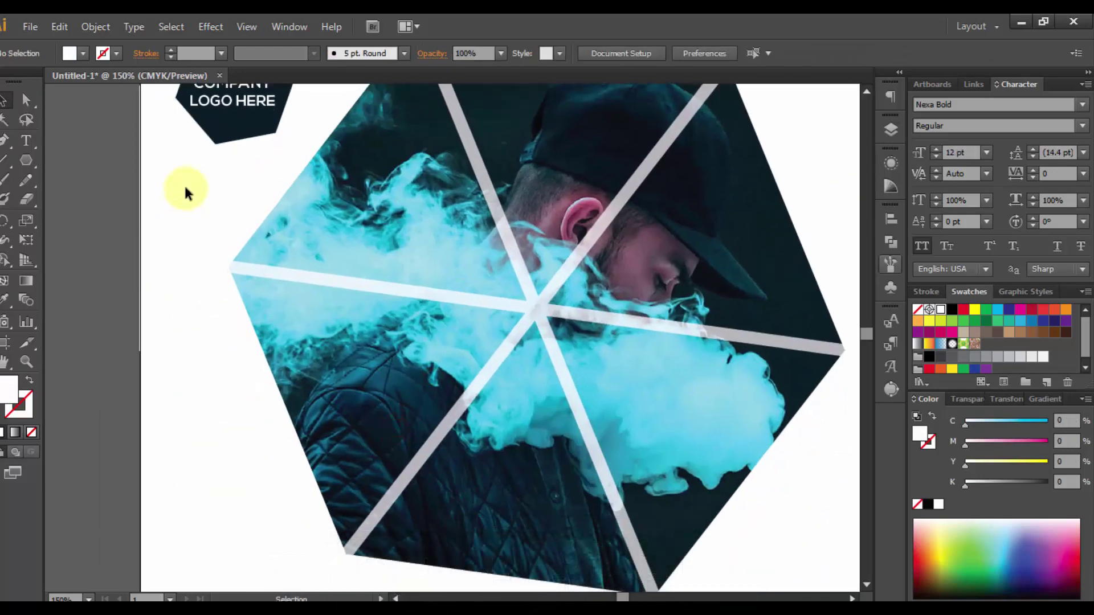
{"action": "key", "text": "ctrl+minus"}
{"action": "key", "text": "ctrl+minus"}
{"action": "left_click_drag", "start_coordinate": [254, 359], "coordinate": [238, 277]}
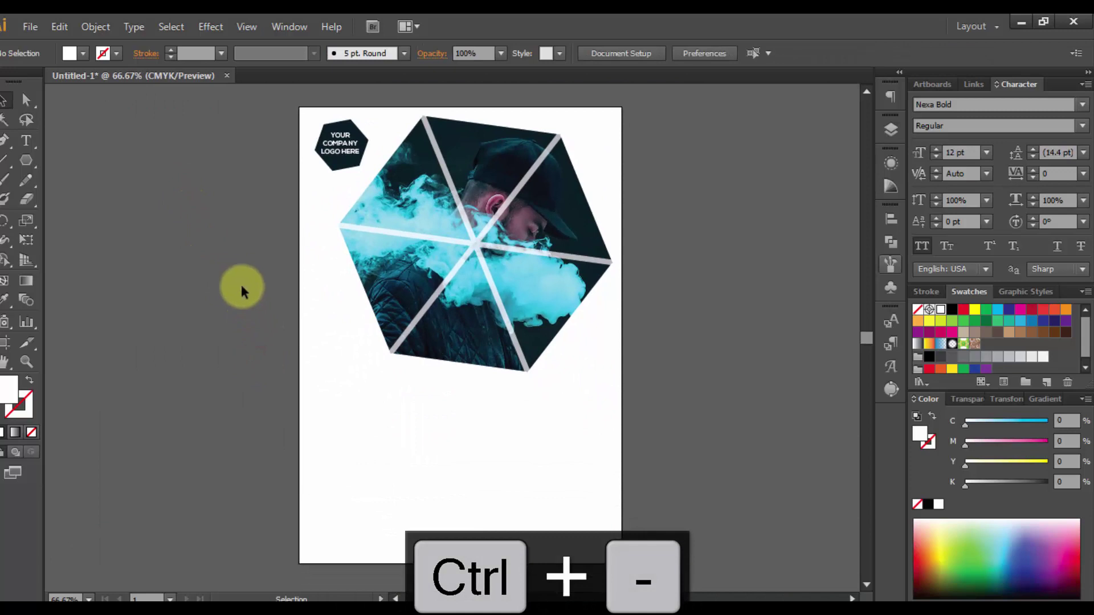
{"action": "left_click", "coordinate": [29, 140]}
{"action": "left_click", "coordinate": [341, 424]}
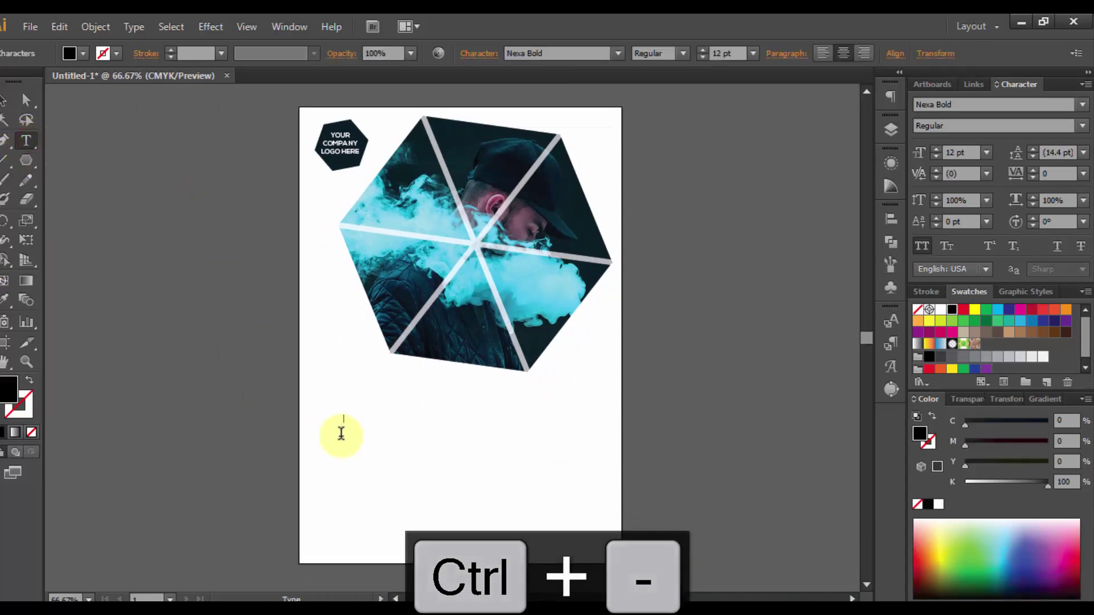
{"action": "type", "text": "DOWNLOAD FREE FLYER T"}
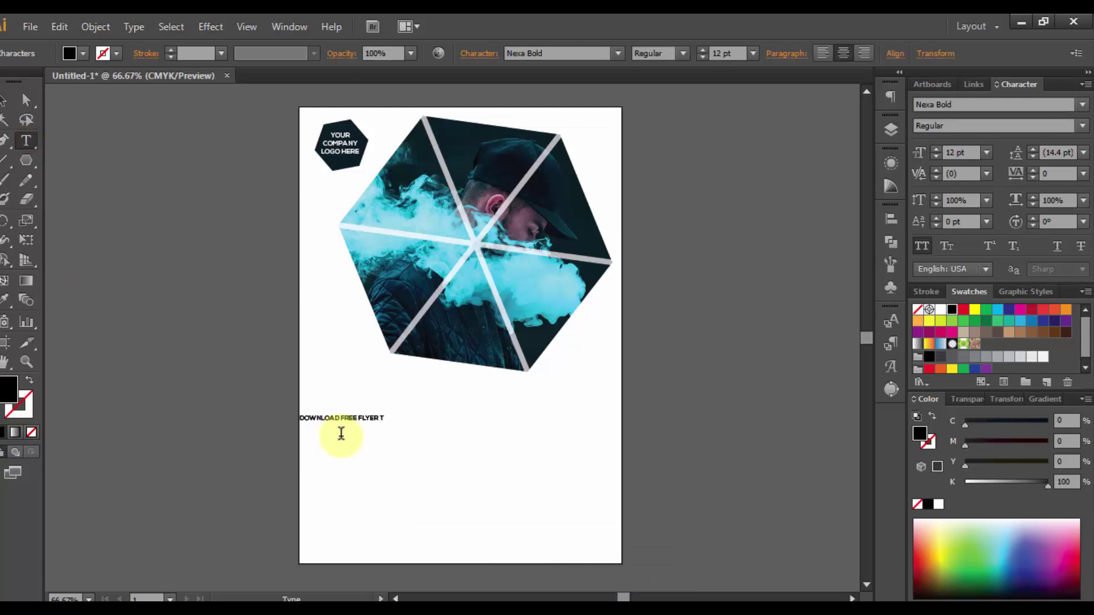
{"action": "key", "text": "Escape"}
{"action": "left_click_drag", "start_coordinate": [340, 418], "coordinate": [578, 412]}
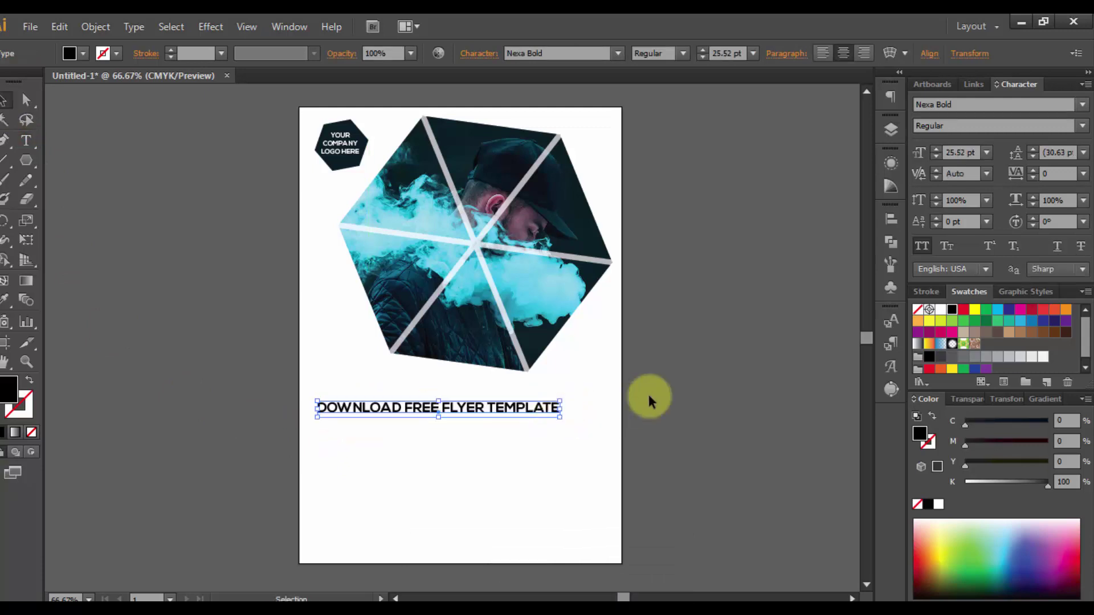
{"action": "left_click", "coordinate": [648, 394]}
Step: Draw a text area nearly as wide as the page below the headline and enter "lorem ipsum dolor sit amet" without all caps
{"action": "key", "text": "ctrl+plus"}
{"action": "scroll", "coordinate": [648, 395], "scroll_direction": "down", "scroll_amount": 3}
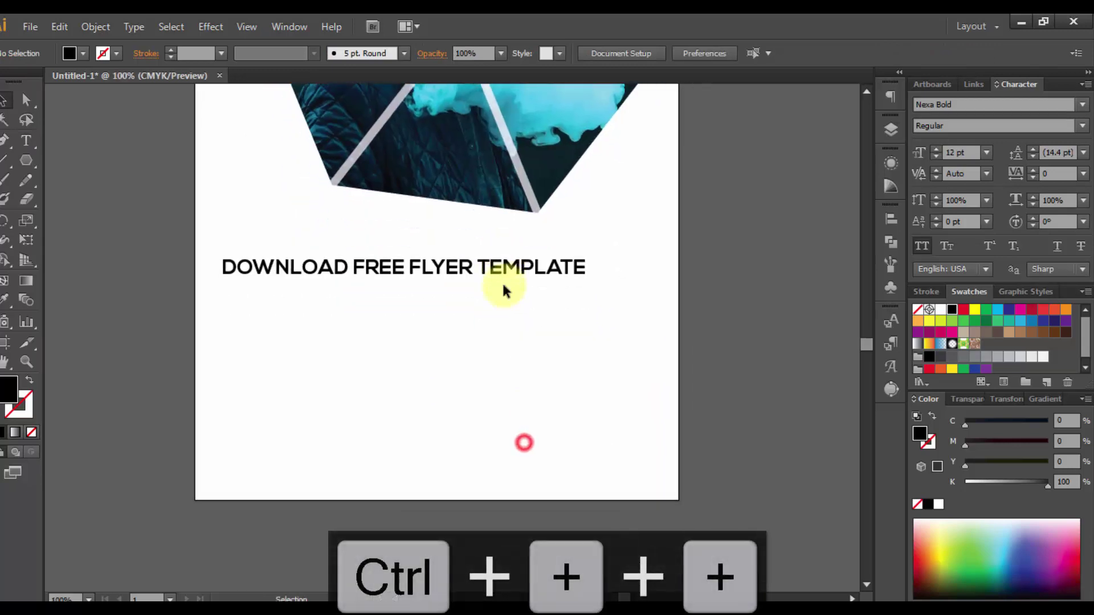
{"action": "key", "text": "t"}
{"action": "left_click_drag", "start_coordinate": [225, 294], "coordinate": [660, 420]}
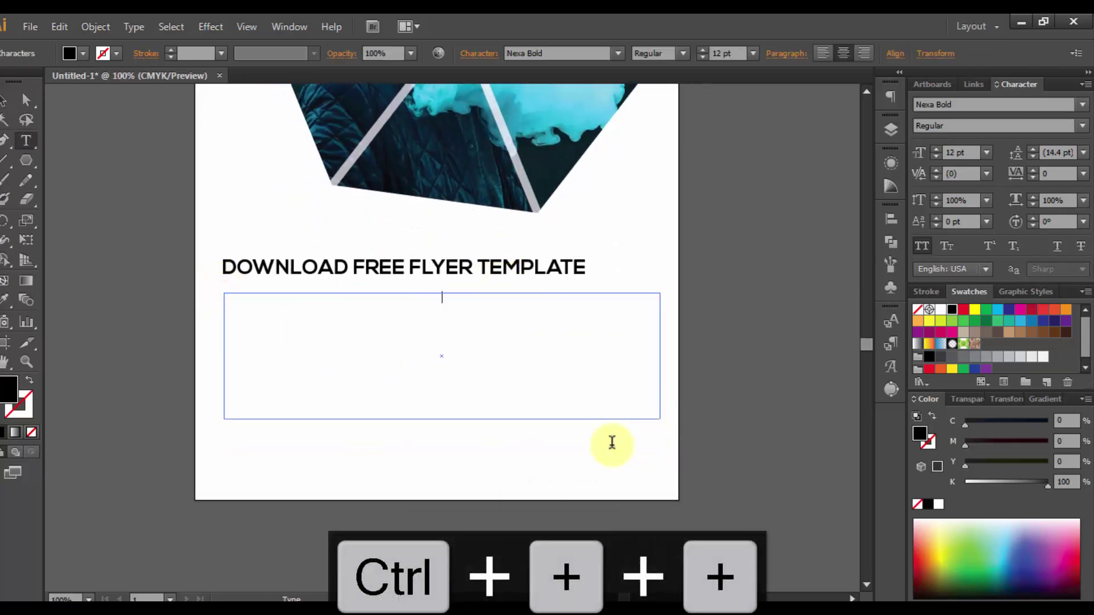
{"action": "type", "text": "lorem ipsum dolor sit amet"}
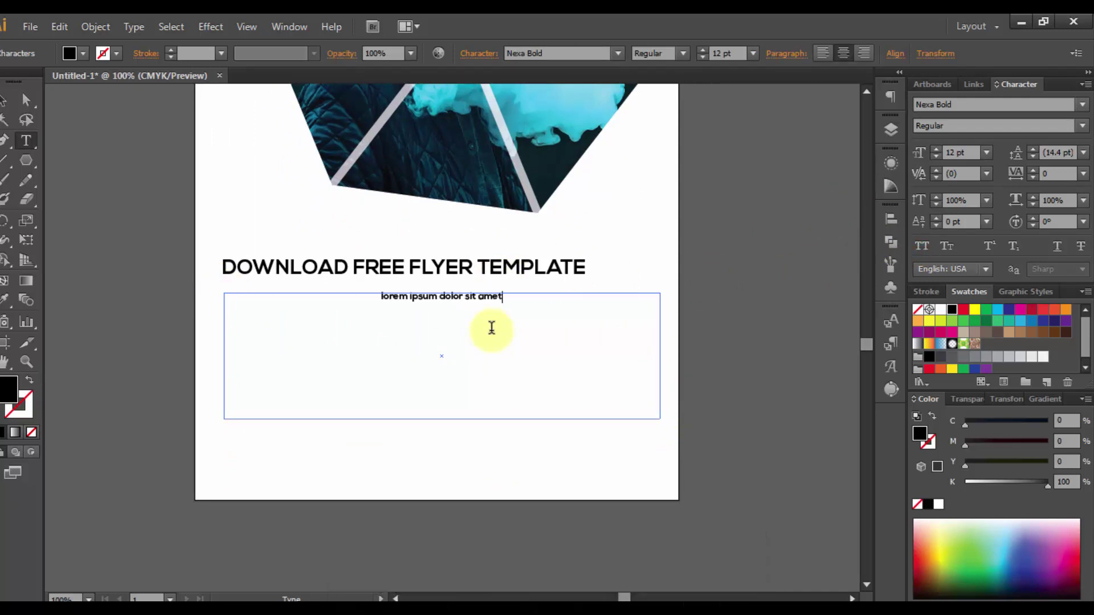
Step: Set the font of the placeholder phrase in the text area to Nexa Light
{"action": "key", "text": "ctrl+a"}
{"action": "left_click_drag", "start_coordinate": [1011, 84], "coordinate": [86, 92]}
{"action": "left_click", "coordinate": [114, 115]}
{"action": "key", "text": "Return"}
{"action": "key", "text": "Escape"}
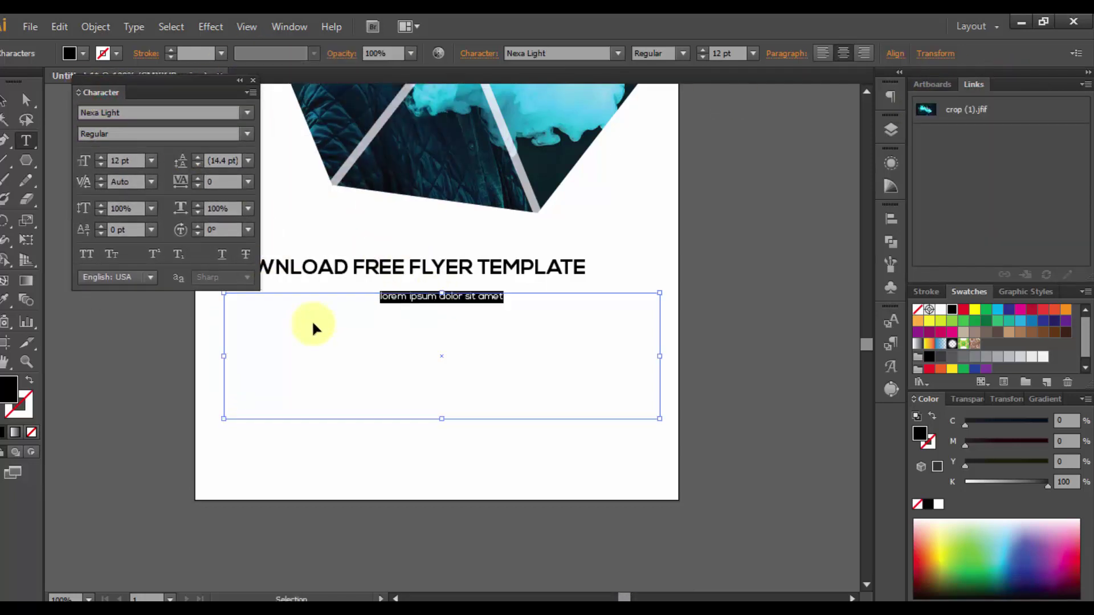
Step: Repeat the phrase "lorem ipsum dolor sit amet" within the text area to build a paragraph of about five lines
{"action": "key", "text": "ctrl+c"}
{"action": "key", "text": "Right"}
{"action": "key", "text": "ctrl+v"}
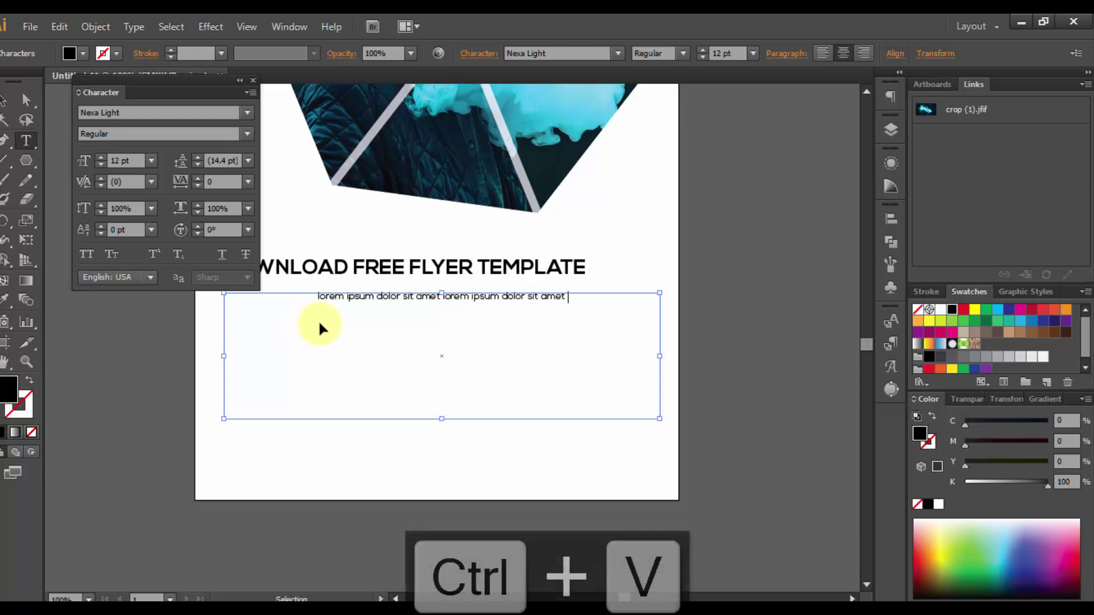
{"action": "key", "text": "ctrl+v"}
{"action": "key", "text": "ctrl+v"}
{"action": "key", "text": "ctrl+v"}
{"action": "key", "text": "ctrl+v"}
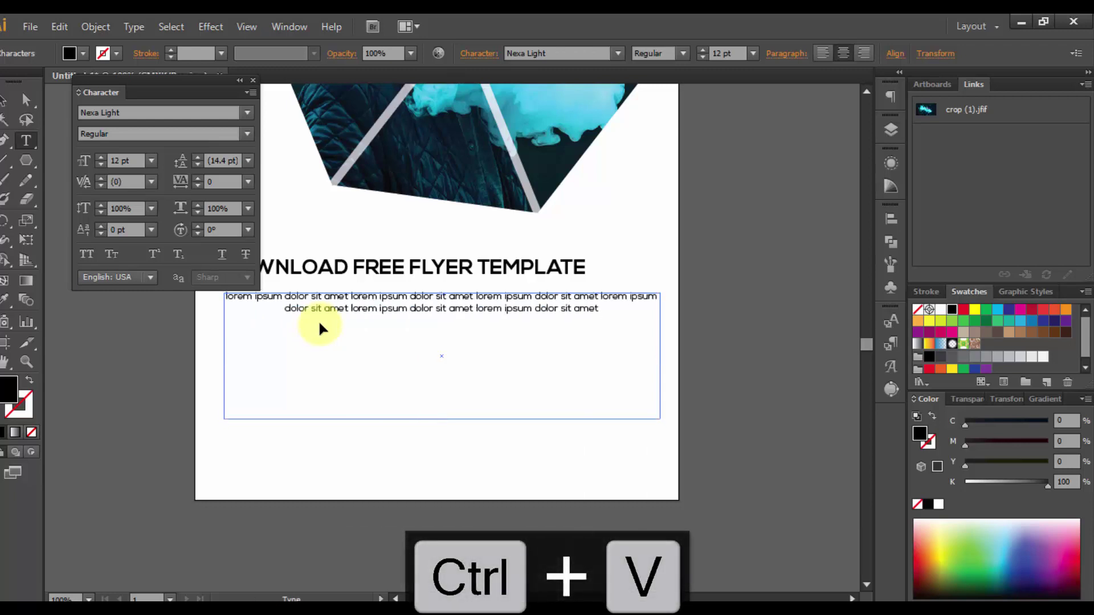
{"action": "key", "text": "ctrl+v"}
{"action": "key", "text": "ctrl+v"}
{"action": "key", "text": "ctrl+v"}
{"action": "key", "text": "ctrl+v"}
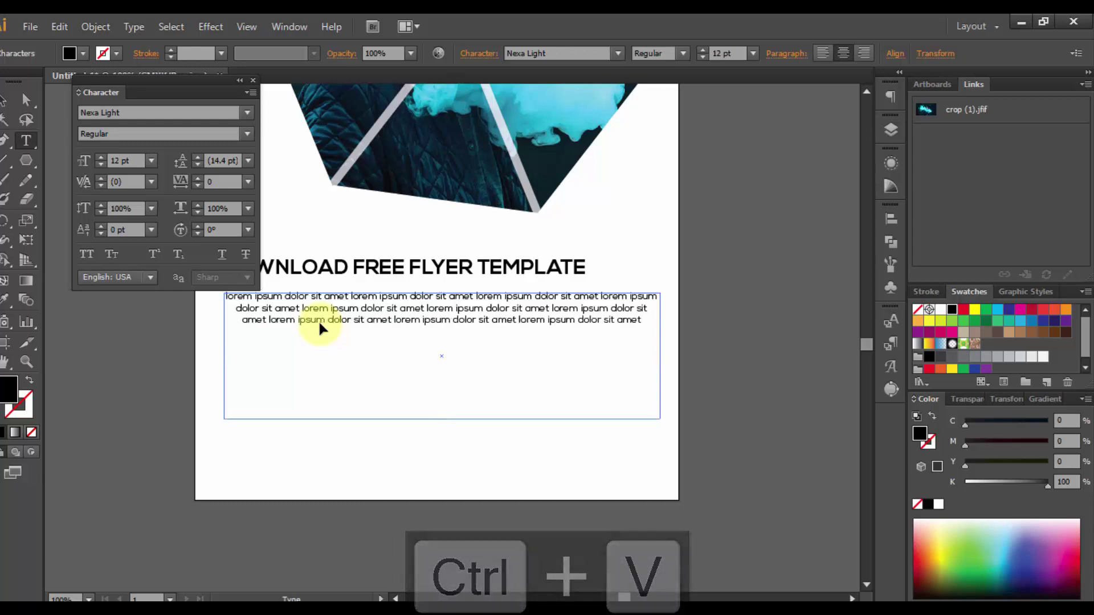
{"action": "key", "text": "ctrl+v"}
{"action": "key", "text": "ctrl+v"}
{"action": "key", "text": "ctrl+v"}
{"action": "key", "text": "ctrl+v"}
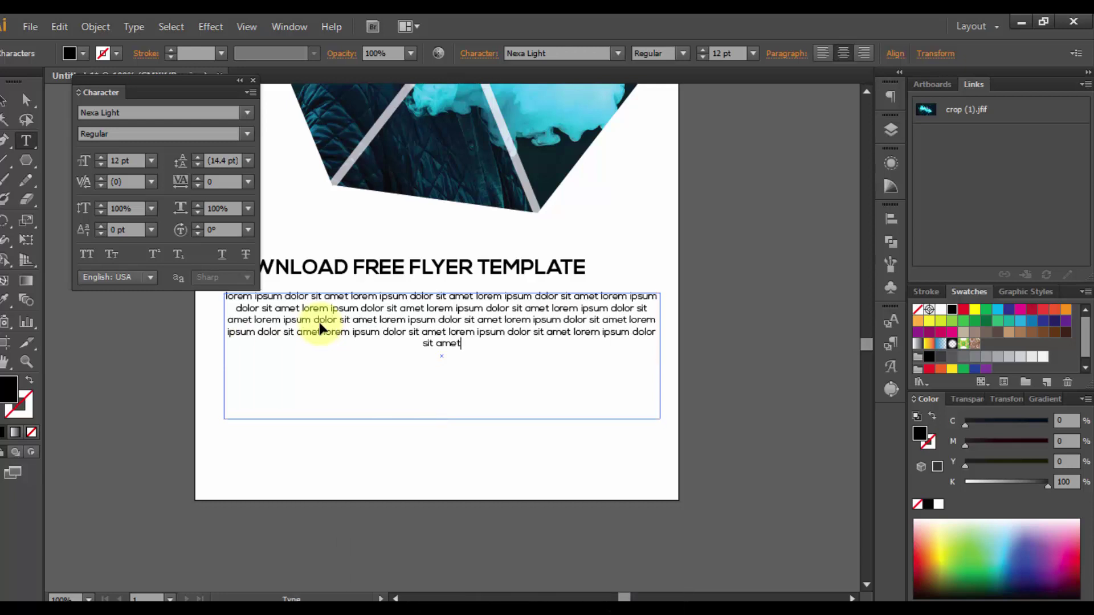
Step: Try a tracking of 50 on the whole lorem ipsum paragraph and settle on 25
{"action": "key", "text": "ctrl+a"}
{"action": "left_click", "coordinate": [213, 181]}
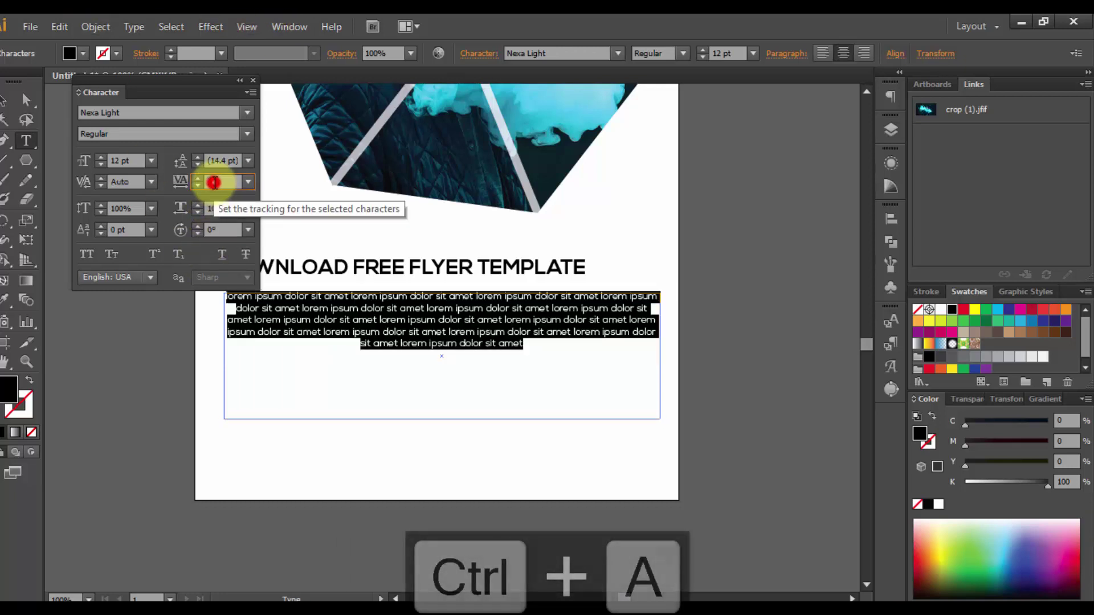
{"action": "type", "text": "50"}
{"action": "key", "text": "Return"}
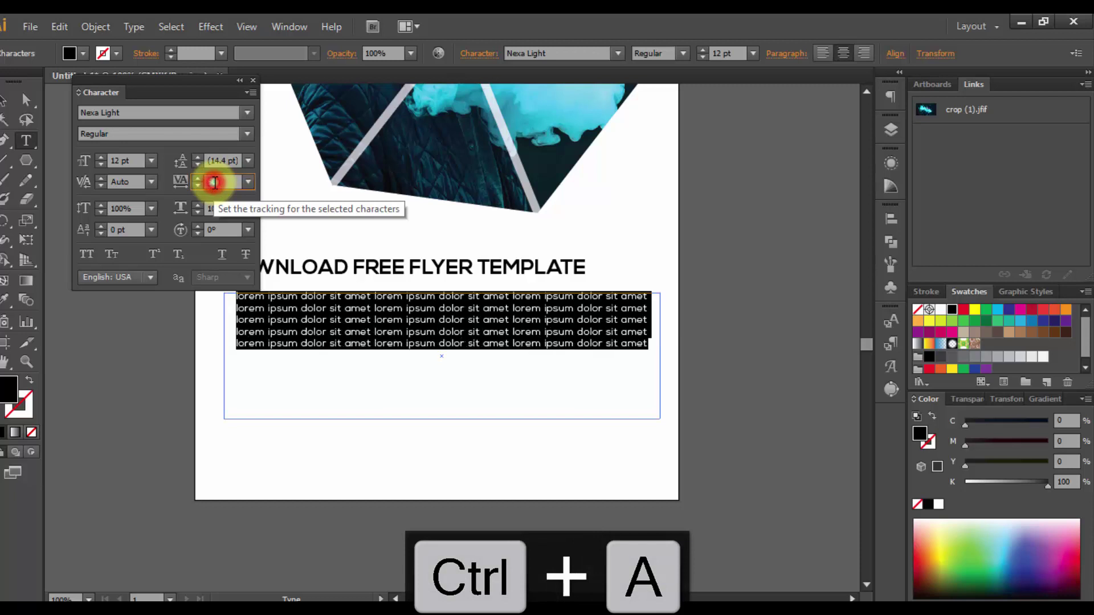
{"action": "type", "text": "25"}
{"action": "key", "text": "Return"}
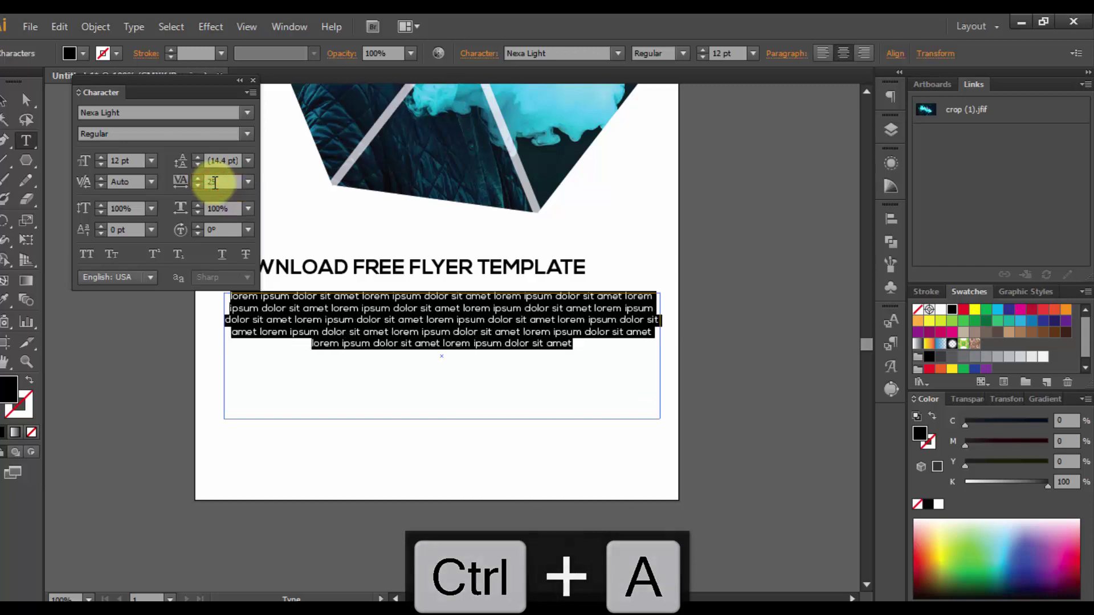
{"action": "left_click", "coordinate": [4, 100]}
{"action": "left_click_drag", "start_coordinate": [103, 92], "coordinate": [979, 101]}
{"action": "left_click", "coordinate": [676, 244]}
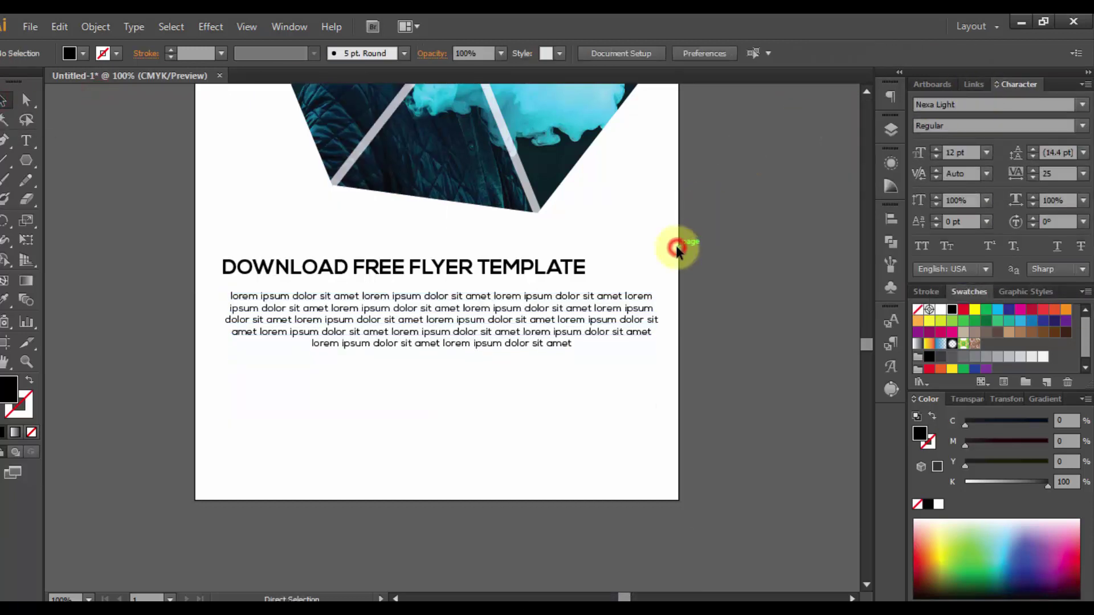
Step: Align the headline and the lorem ipsum paragraph horizontally by their centers
{"action": "key", "text": "ctrl+minus"}
{"action": "left_click", "coordinate": [463, 294]}
{"action": "left_click", "coordinate": [460, 320], "text": "shift"}
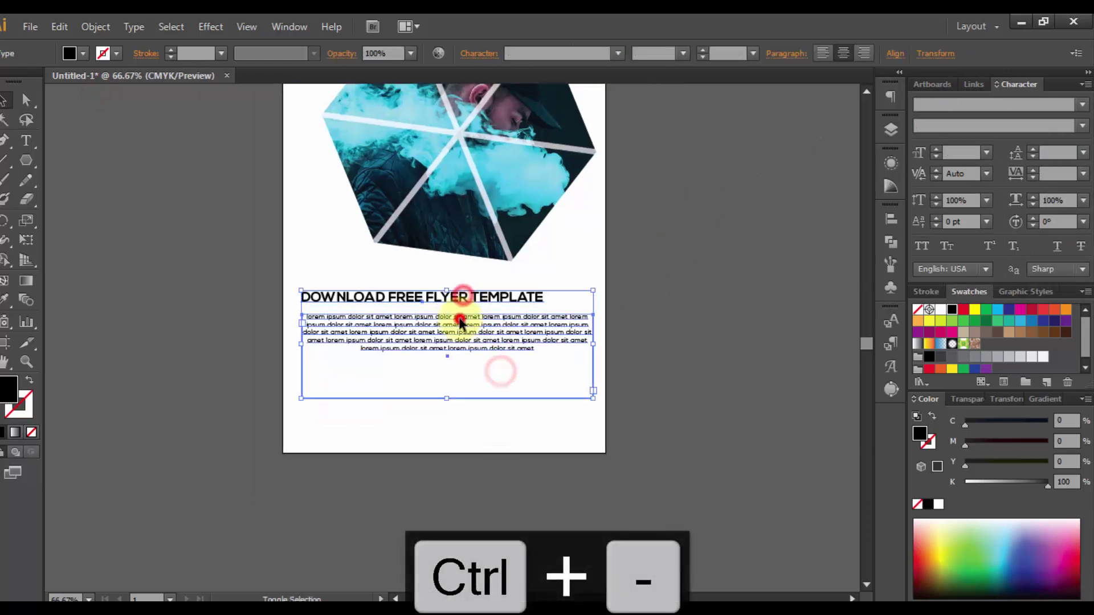
{"action": "left_click", "coordinate": [891, 54]}
{"action": "left_click", "coordinate": [756, 98]}
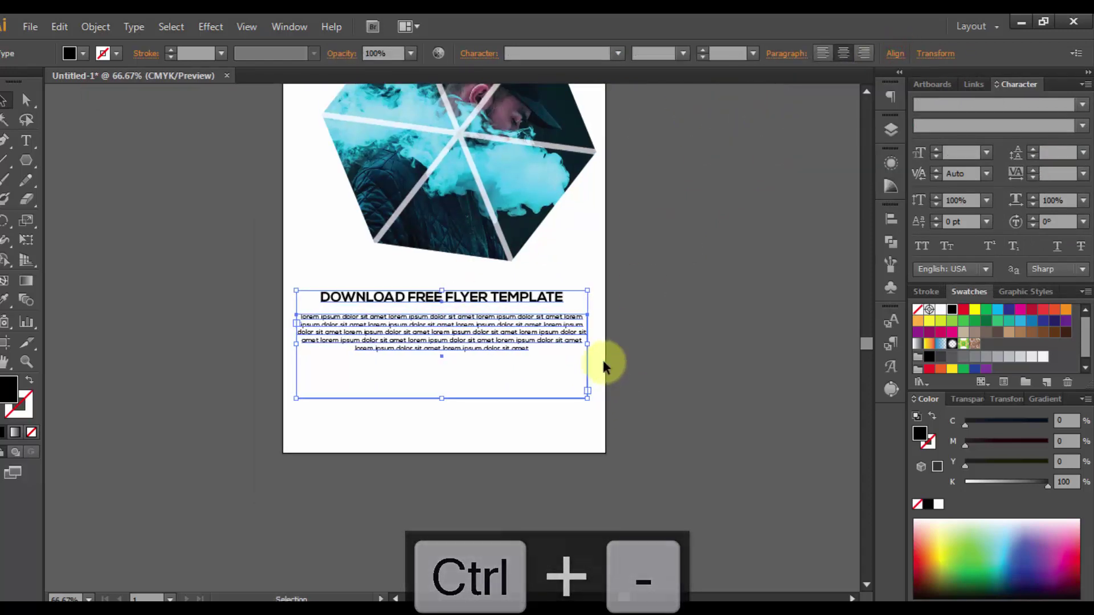
{"action": "left_click", "coordinate": [617, 360]}
{"action": "key", "text": "ctrl+minus"}
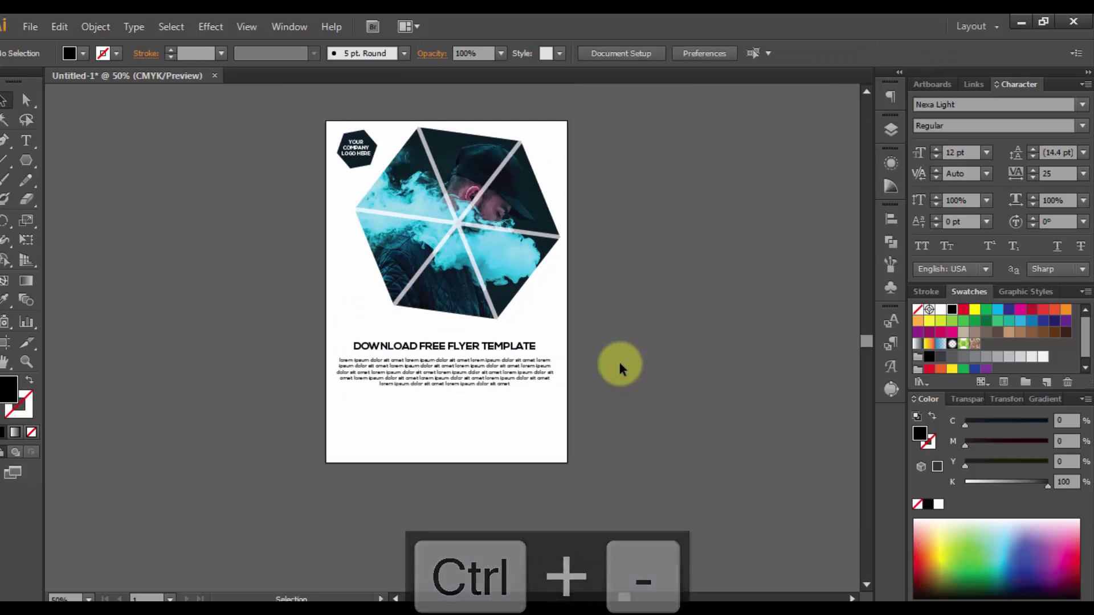
Step: Add the subheading "Our Category" in Nexa Light, enlarge it to about 21.98 pt and place it centrally below the paragraph
{"action": "key", "text": "ctrl+plus"}
{"action": "key", "text": "ctrl+plus"}
{"action": "key", "text": "ctrl+plus"}
{"action": "left_click", "coordinate": [354, 451]}
{"action": "left_click", "coordinate": [367, 239]}
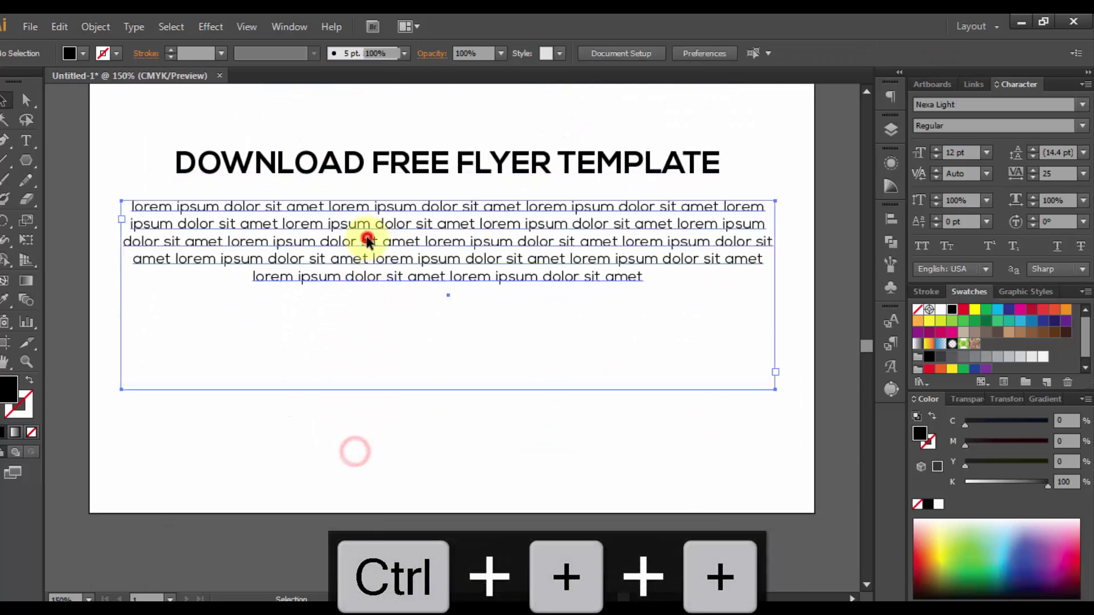
{"action": "left_click", "coordinate": [426, 414]}
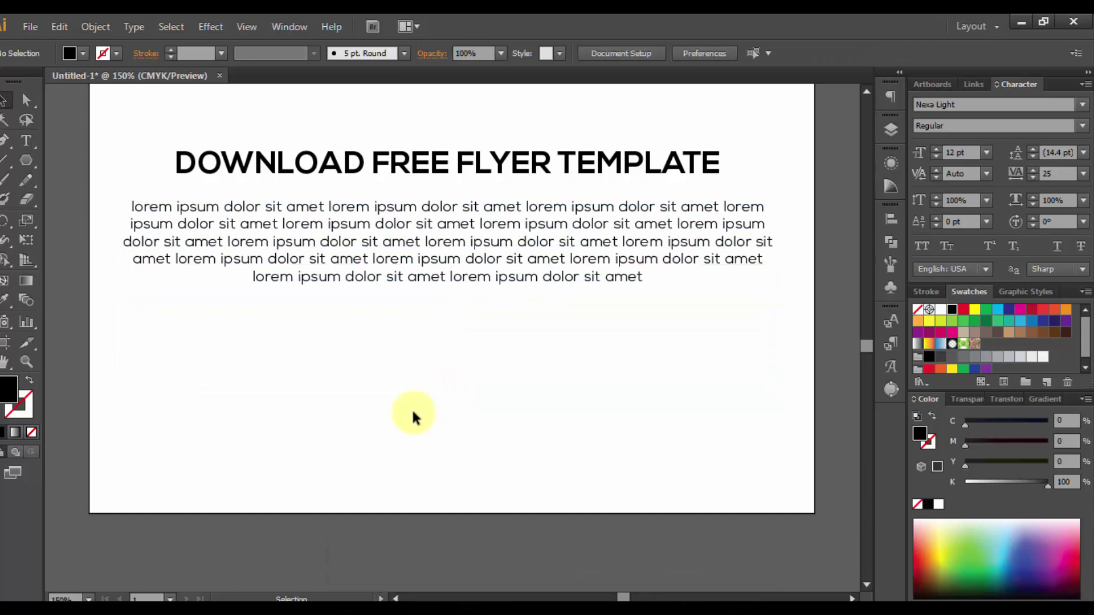
{"action": "key", "text": "t"}
{"action": "left_click", "coordinate": [371, 419]}
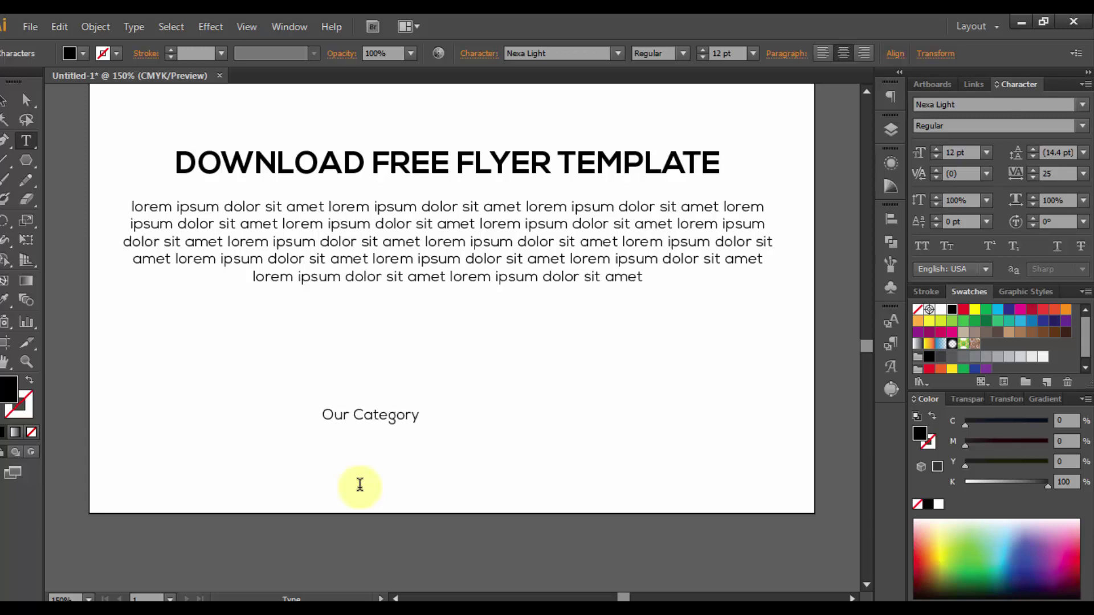
{"action": "key", "text": "Escape"}
{"action": "left_click_drag", "start_coordinate": [420, 416], "coordinate": [460, 416]}
{"action": "left_click_drag", "start_coordinate": [423, 409], "coordinate": [478, 339]}
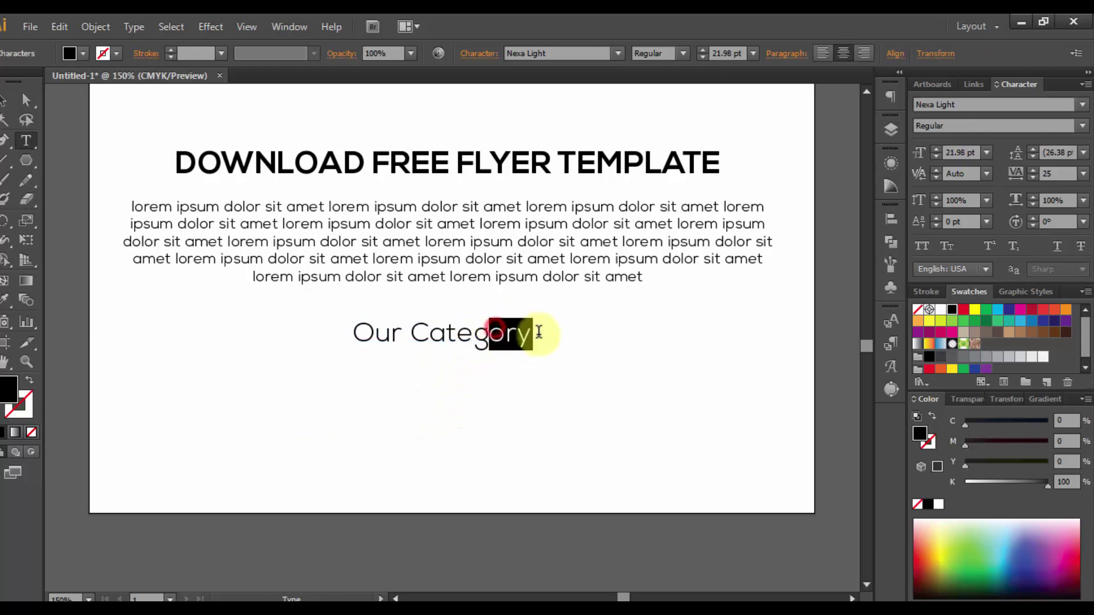
Step: Change the subheading's wording to "Our Categories" and shift it back to the middle of the page
{"action": "key", "text": "BackSpace"}
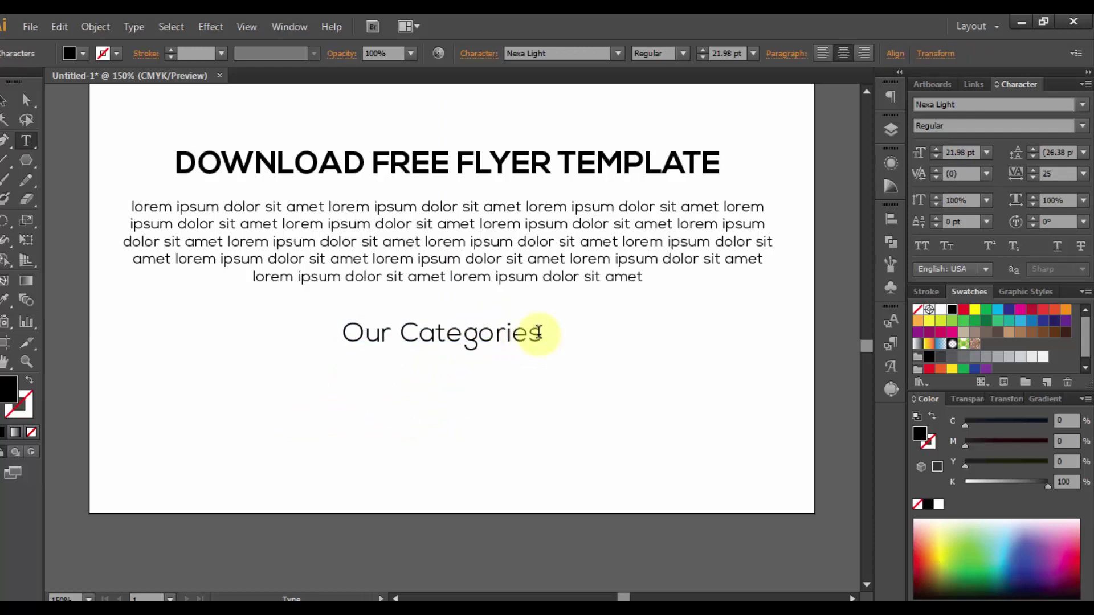
{"action": "key", "text": "Escape"}
{"action": "left_click", "coordinate": [472, 395]}
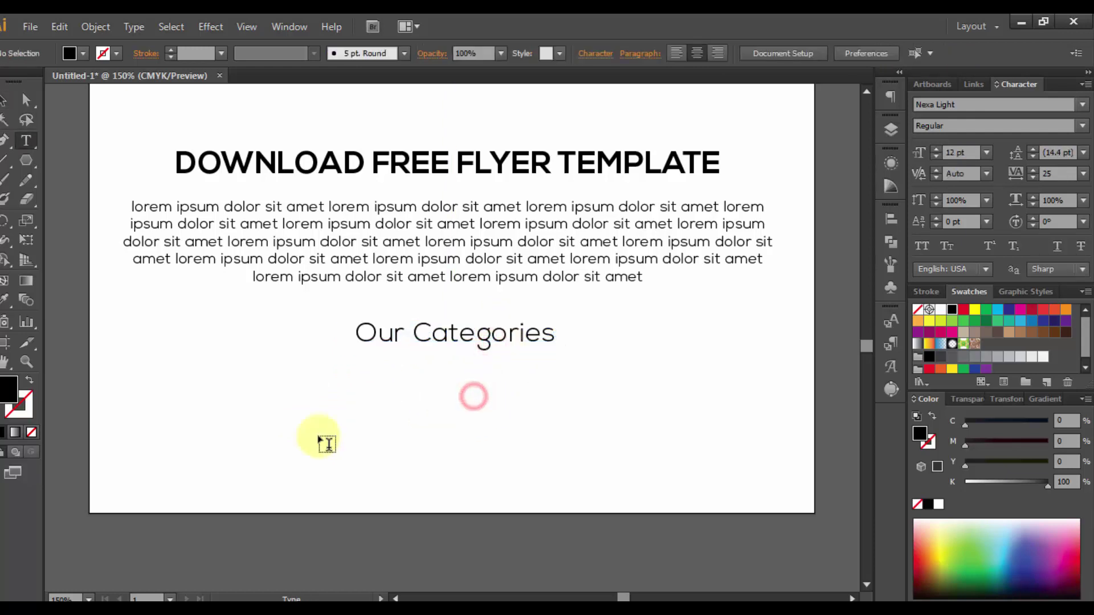
Step: Add the text "business flyer" at 12 pt below the subheading, near the page's left edge, and left-align it
{"action": "left_click", "coordinate": [205, 443]}
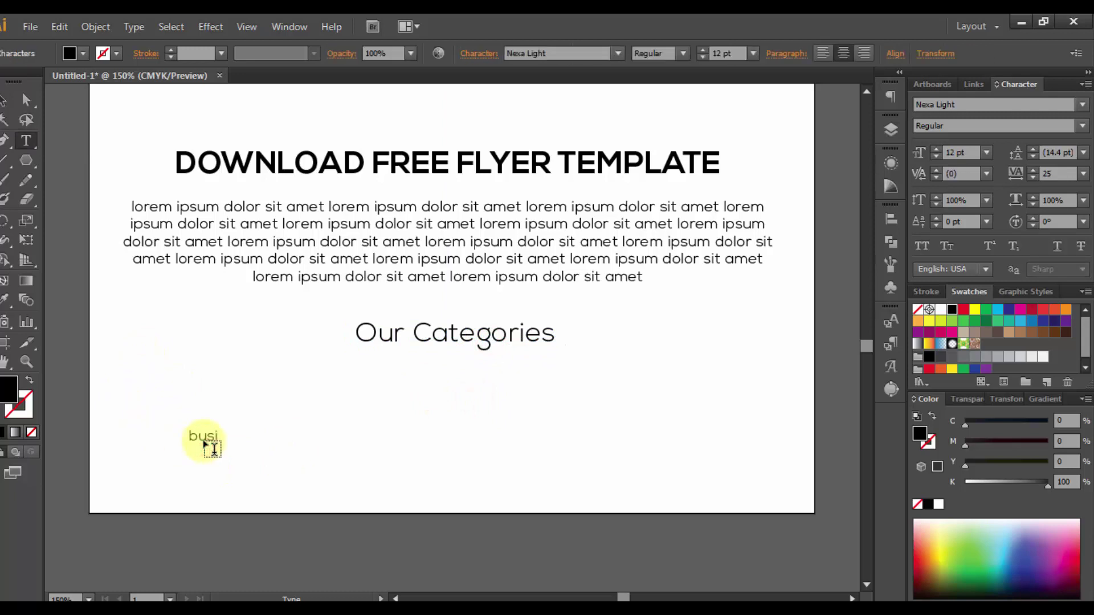
{"action": "left_click", "coordinate": [213, 449]}
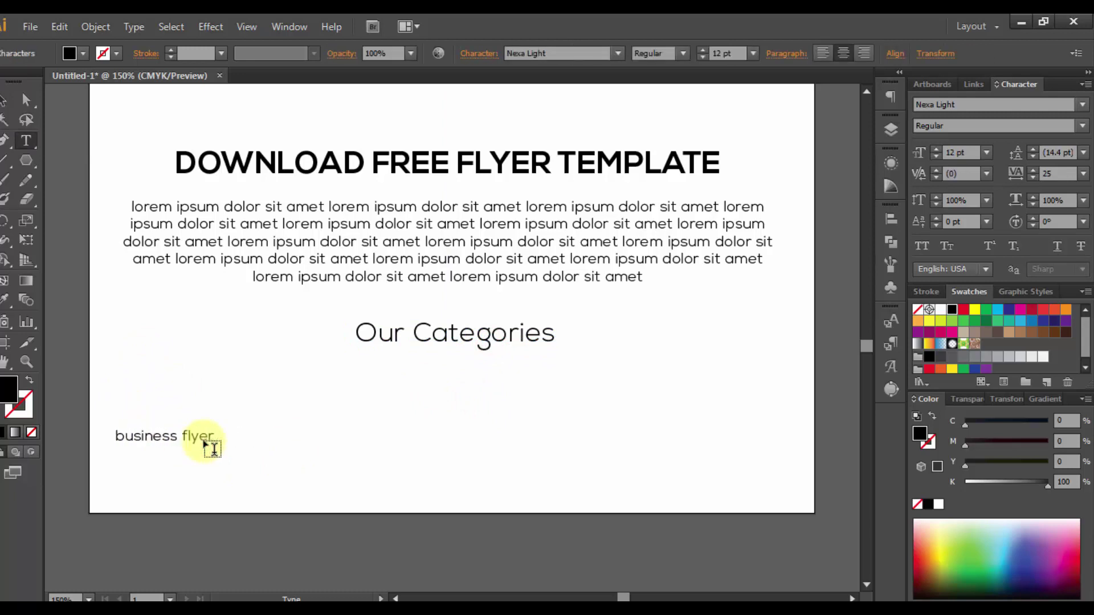
{"action": "key", "text": "ctrl+a"}
{"action": "left_click", "coordinate": [822, 53]}
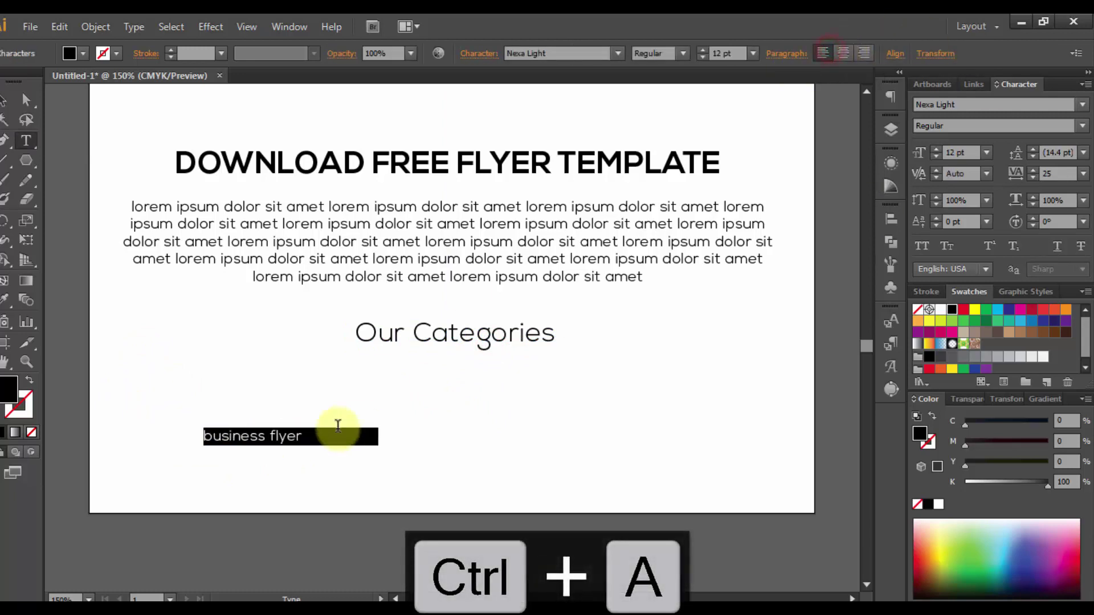
Step: Continue the first row of the category list with "Creative flyer" and "Abstract flyer", spaced out as separate columns
{"action": "key", "text": "Right"}
{"action": "type", "text": "Crea"}
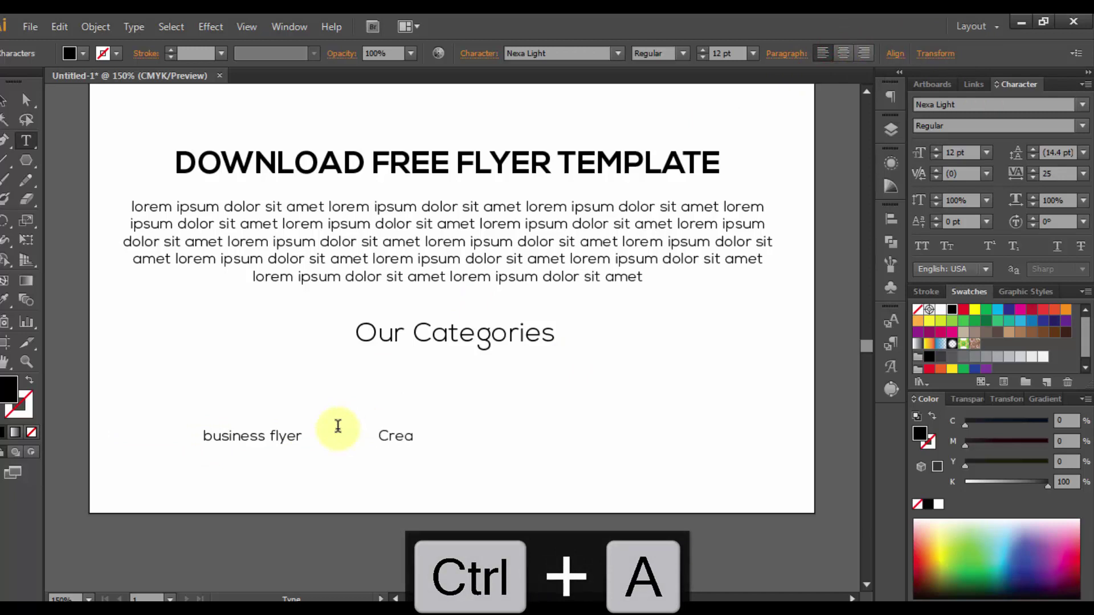
{"action": "type", "text": "tive flyer "}
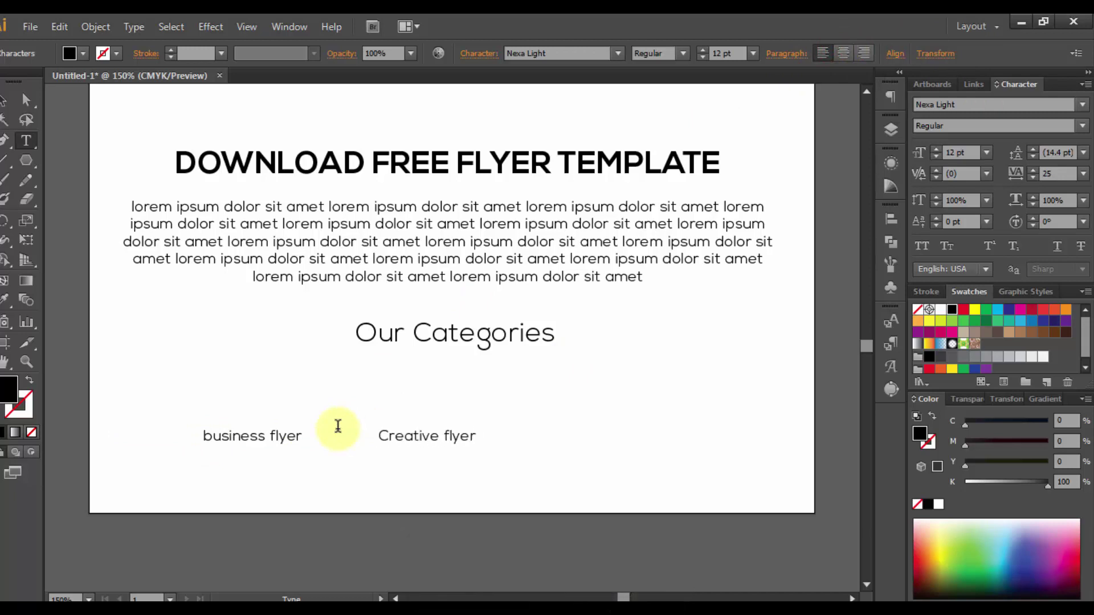
{"action": "type", "text": "Abstract flyer "}
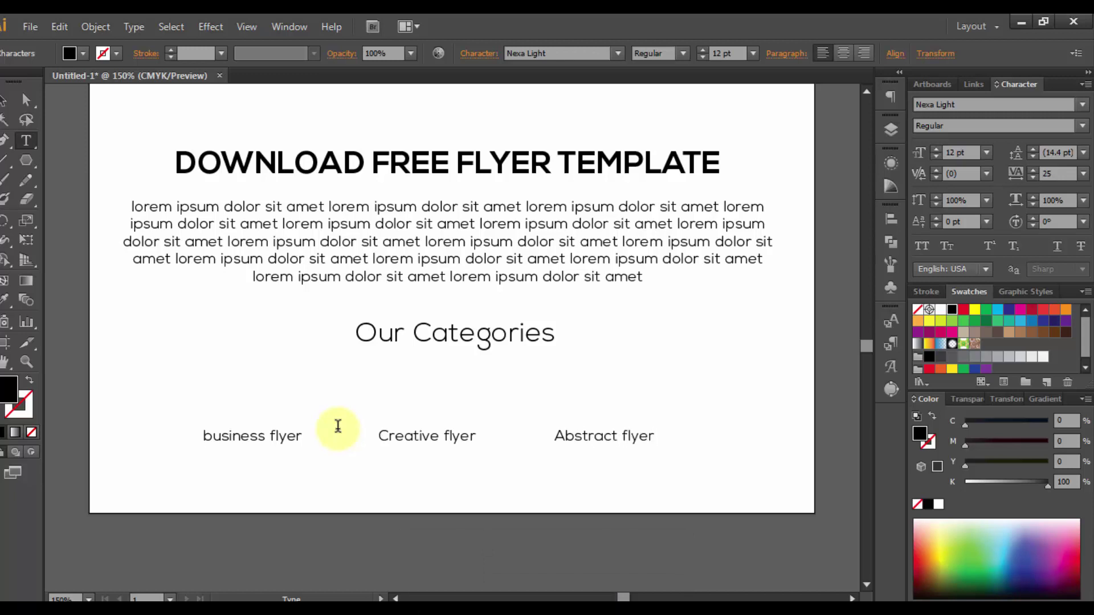
{"action": "type", "text": "Fashion flyer"}
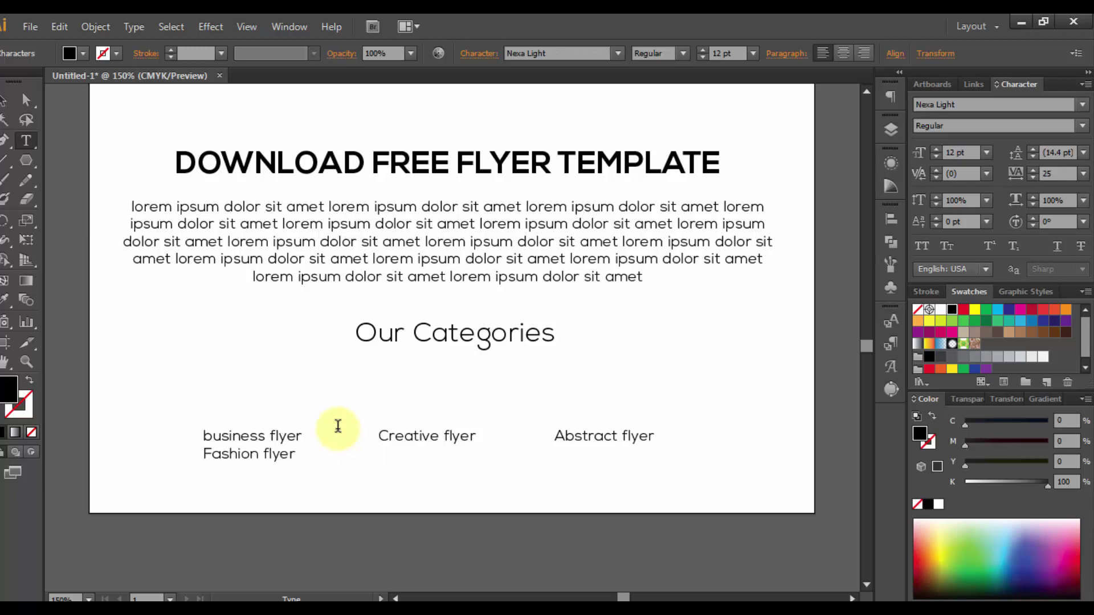
Step: Add a second row to the category list with "Fashion flyer", "Salon flyer" and "Beauty flyer" under the three columns
{"action": "key", "text": "Tab"}
{"action": "type", "text": "Salon flyer"}
{"action": "key", "text": "Tab"}
{"action": "type", "text": "Beauty flyer"}
{"action": "key", "text": "Escape"}
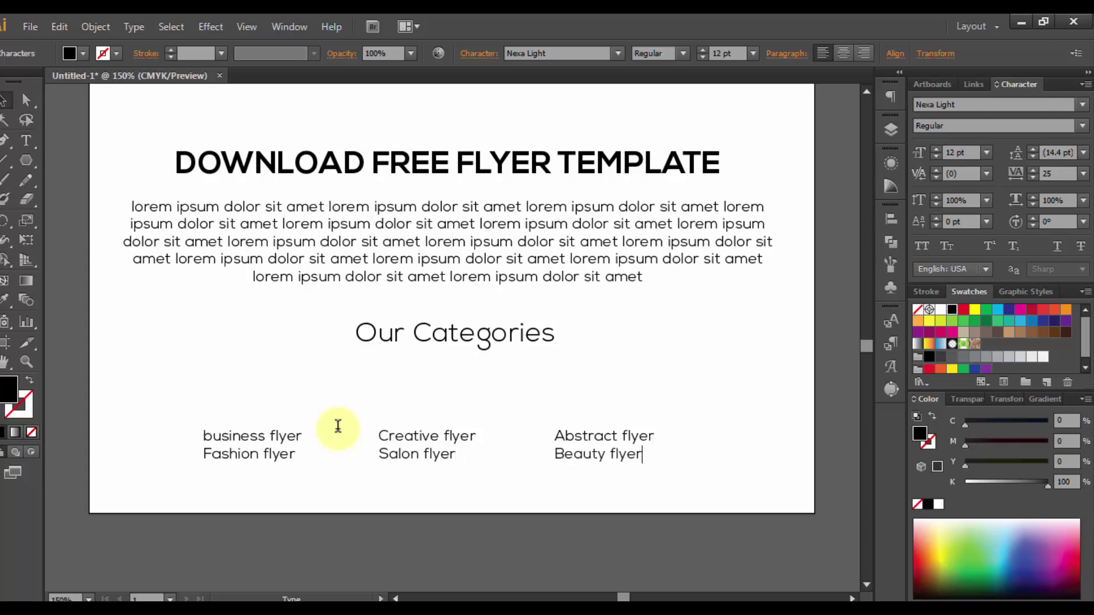
Step: Center-align the category list, enlarge it to about 13.6 pt and place it directly below the "Our Categories" subheading
{"action": "left_click", "coordinate": [842, 53]}
{"action": "left_click_drag", "start_coordinate": [424, 447], "coordinate": [686, 383]}
Step: Capitalize the first letter of "business flyer" in the category list
{"action": "key", "text": "t"}
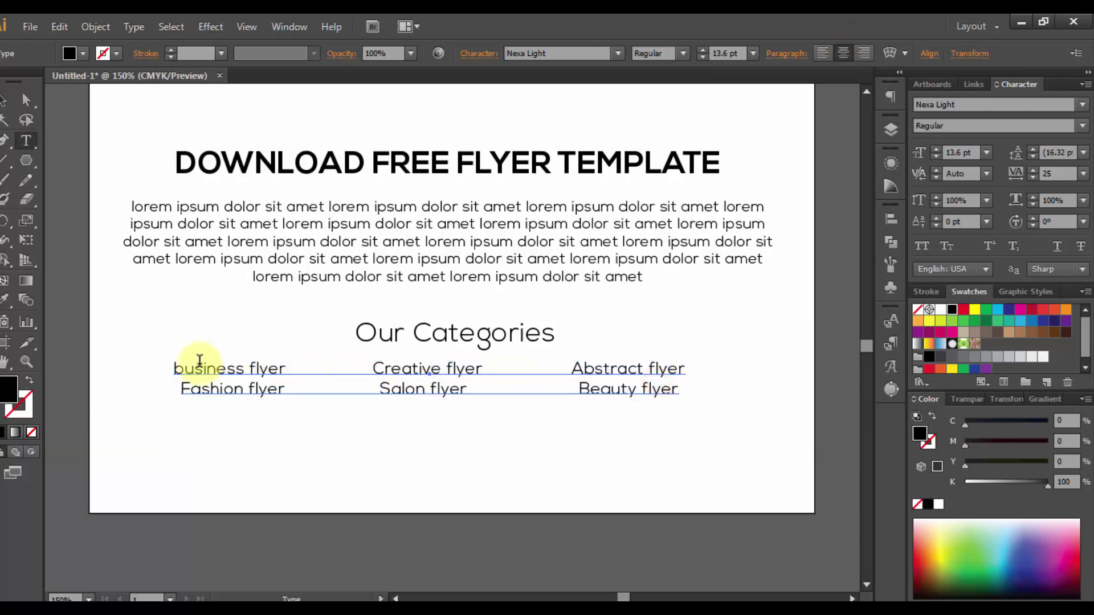
{"action": "left_click_drag", "start_coordinate": [185, 367], "coordinate": [161, 363]}
{"action": "type", "text": "B"}
{"action": "key", "text": "Escape"}
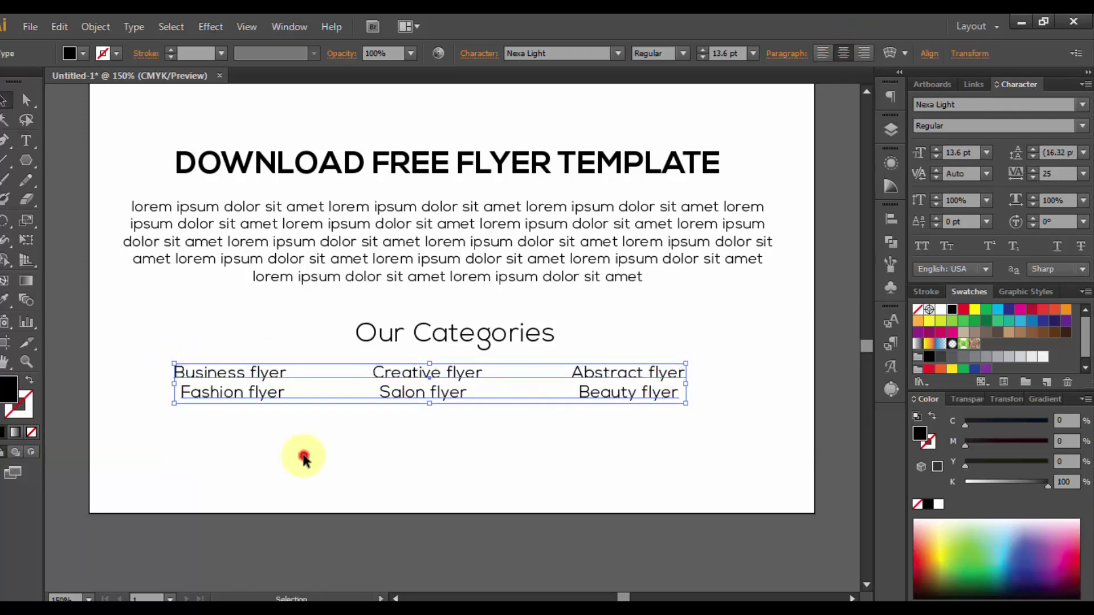
{"action": "left_click", "coordinate": [303, 456]}
Step: Add the text "Contact Us" near the page's bottom edge and match its style to the "Our Categories" subheading with the Eyedropper
{"action": "key", "text": "t"}
{"action": "left_click", "coordinate": [279, 489]}
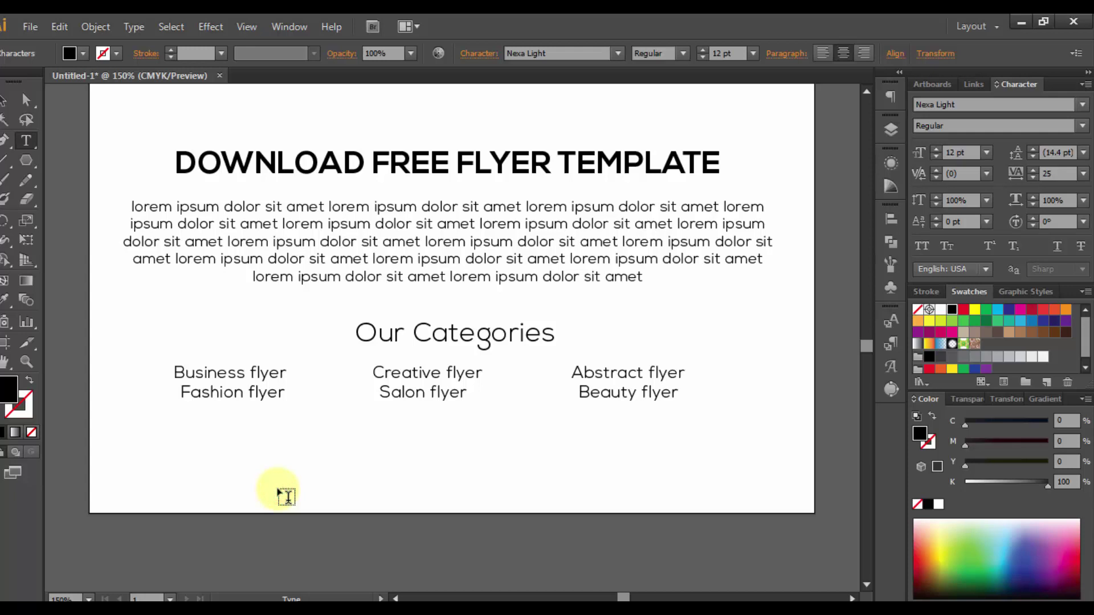
{"action": "type", "text": "Contact Us"}
{"action": "key", "text": "Escape"}
{"action": "left_click", "coordinate": [4, 300]}
{"action": "left_click", "coordinate": [434, 333]}
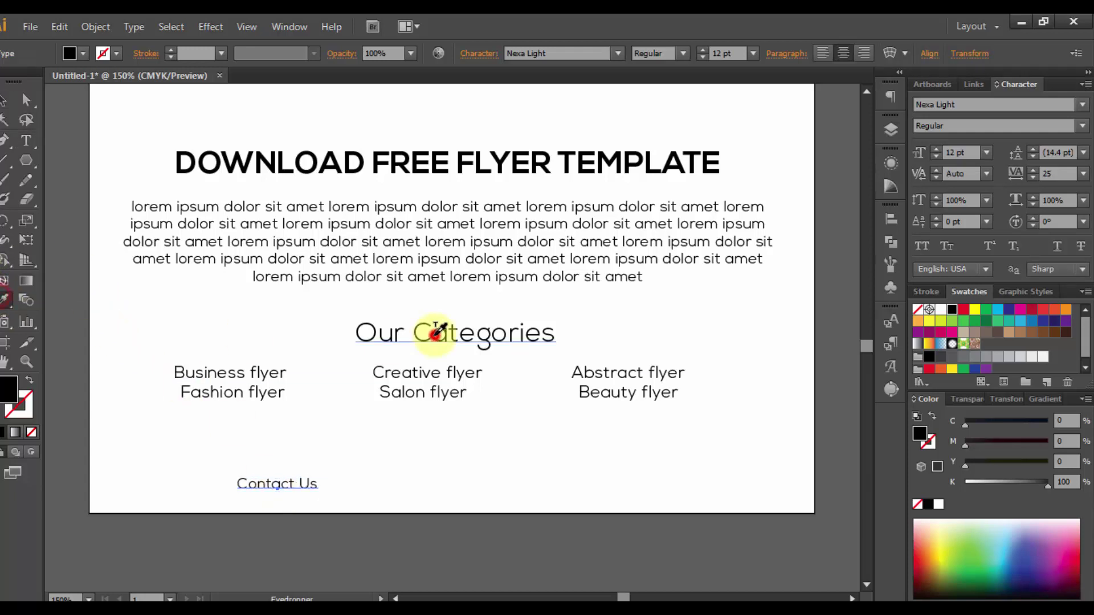
Step: Center "Contact Us" below the category list and shift the subheadings and list slightly up to tighten the spacing
{"action": "key", "text": "v"}
{"action": "left_click_drag", "start_coordinate": [297, 487], "coordinate": [471, 443]}
{"action": "left_click", "coordinate": [459, 392]}
{"action": "left_click", "coordinate": [459, 341], "text": "shift"}
{"action": "left_click_drag", "start_coordinate": [459, 346], "coordinate": [458, 331]}
{"action": "left_click", "coordinate": [461, 468]}
{"action": "left_click_drag", "start_coordinate": [459, 435], "coordinate": [458, 425]}
{"action": "left_click", "coordinate": [215, 501]}
Step: Add a placeholder phone number below "Contact Us" and match its style to the category list with the Eyedropper
{"action": "key", "text": "t"}
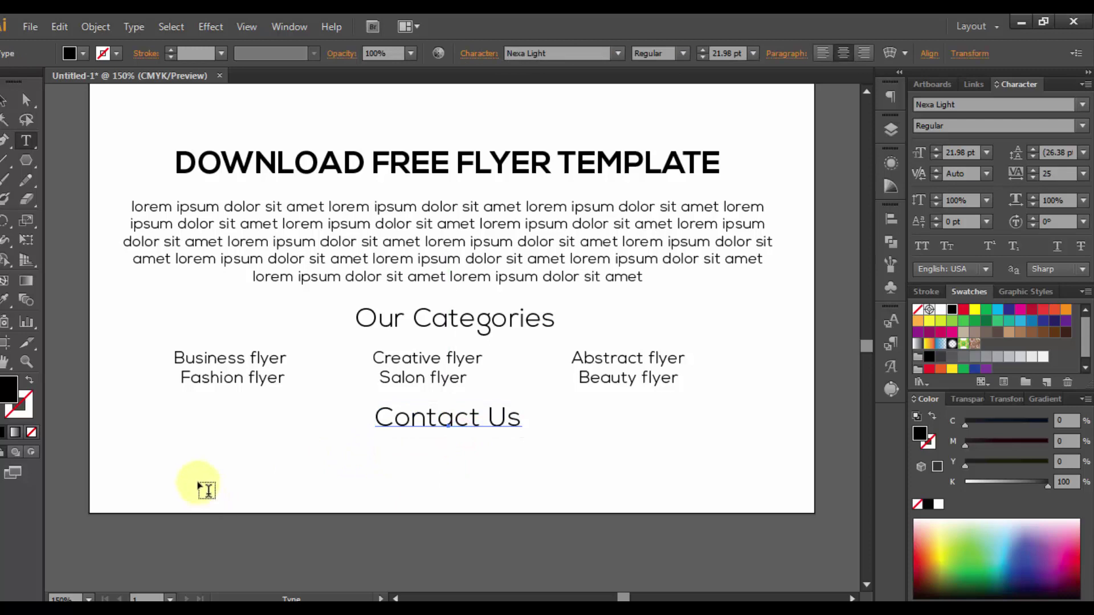
{"action": "left_click", "coordinate": [198, 482]}
{"action": "type", "text": "000.000.02"}
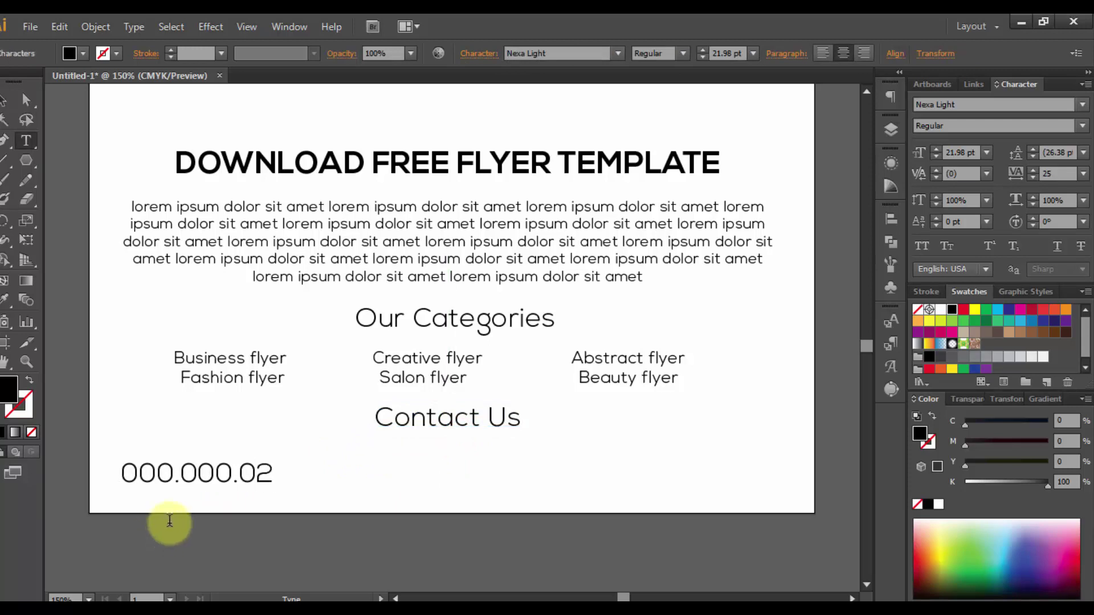
{"action": "key", "text": "Escape"}
{"action": "mouse_move", "coordinate": [182, 480]}
{"action": "left_mouse_down"}
{"action": "mouse_move", "coordinate": [361, 481]}
{"action": "mouse_move", "coordinate": [180, 479]}
{"action": "left_mouse_up"}
{"action": "key", "text": "i"}
{"action": "left_click", "coordinate": [222, 371]}
{"action": "key", "text": "v"}
{"action": "key", "text": "t"}
{"action": "left_click", "coordinate": [253, 474]}
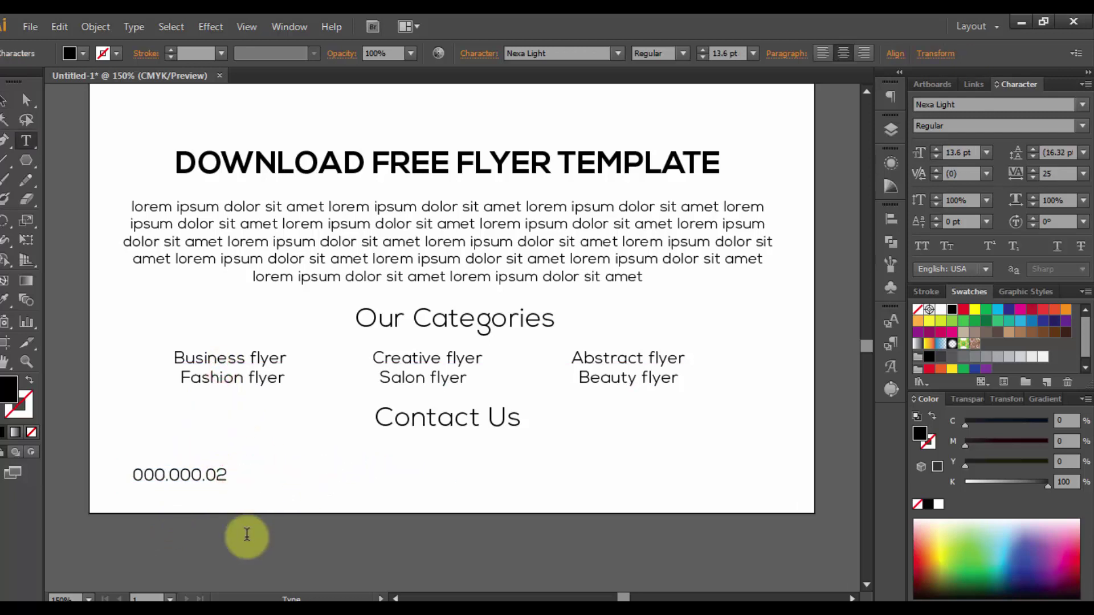
{"action": "type", "text": "www."}
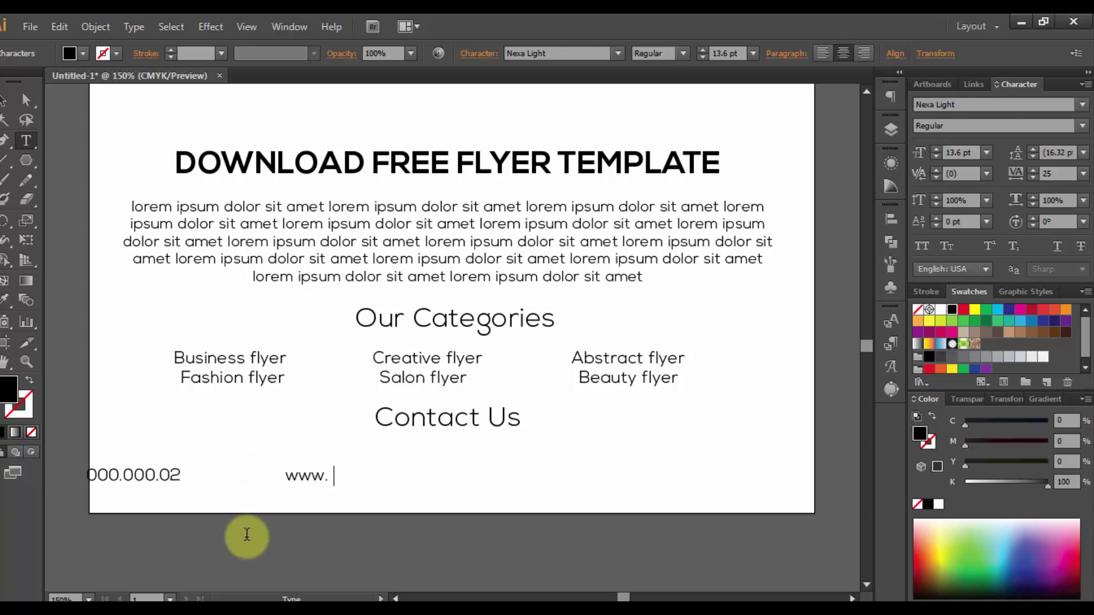
{"action": "type", "text": "ebsite."}
{"action": "key", "text": "Left"}
{"action": "key", "text": "Left"}
{"action": "key", "text": "Left"}
{"action": "key", "text": "Left"}
{"action": "key", "text": "Left"}
{"action": "key", "text": "Left"}
{"action": "key", "text": "Left"}
{"action": "type", "text": "w"}
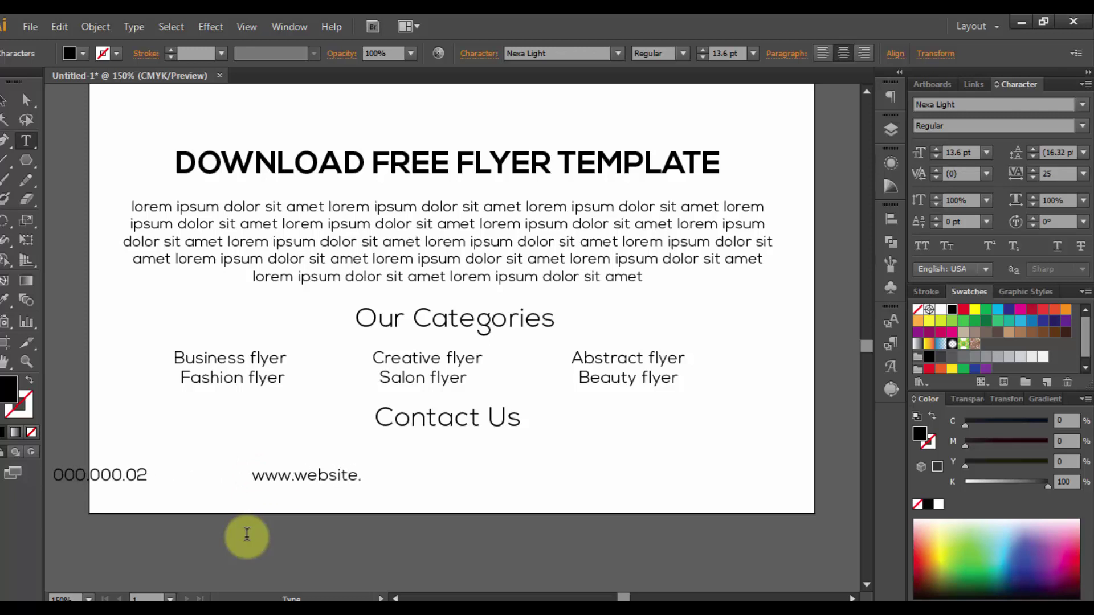
{"action": "key", "text": "End"}
{"action": "type", "text": "com                www."}
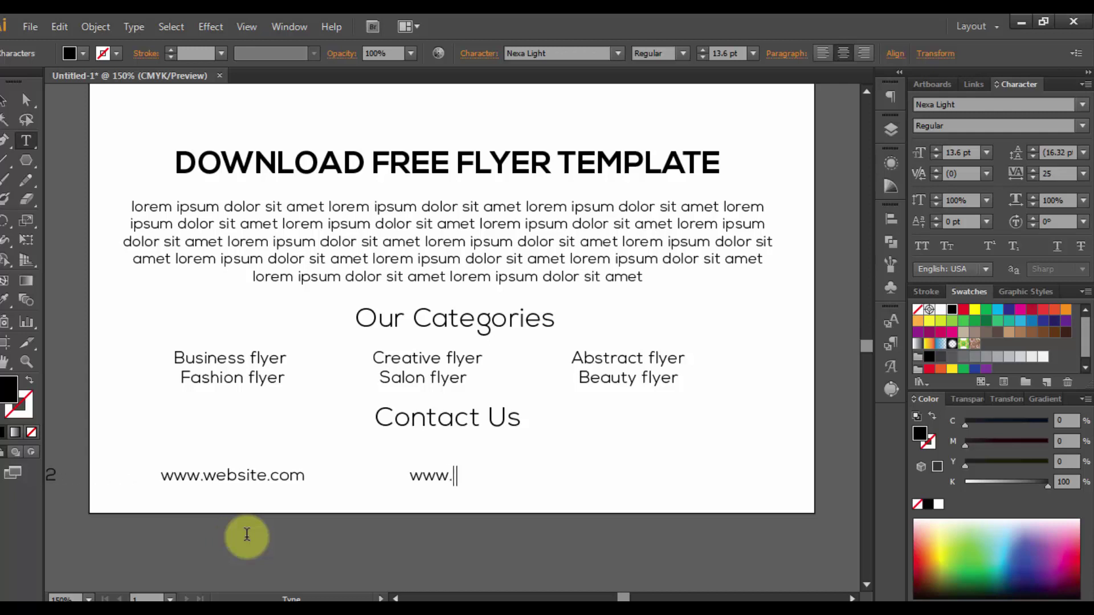
{"action": "type", "text": "fbpage.com"}
{"action": "key", "text": "Escape"}
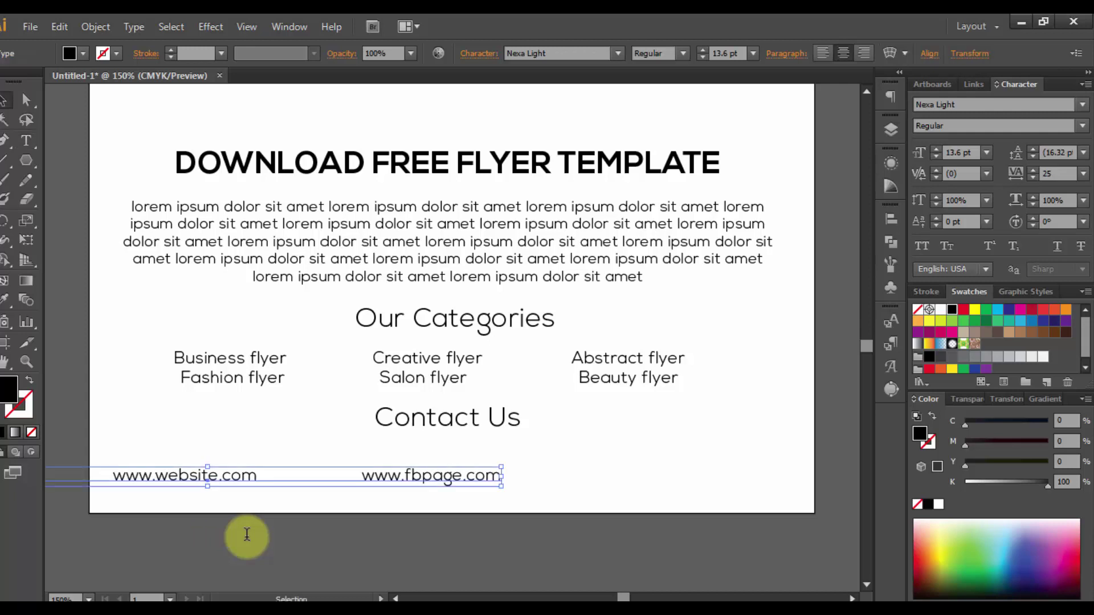
{"action": "left_click_drag", "start_coordinate": [188, 480], "coordinate": [429, 458]}
{"action": "left_click", "coordinate": [427, 525]}
Step: Draw a thin full-width rectangle along the page's bottom edge and fill it with the dark teal sampled from the hexagonal photo
{"action": "key", "text": "m"}
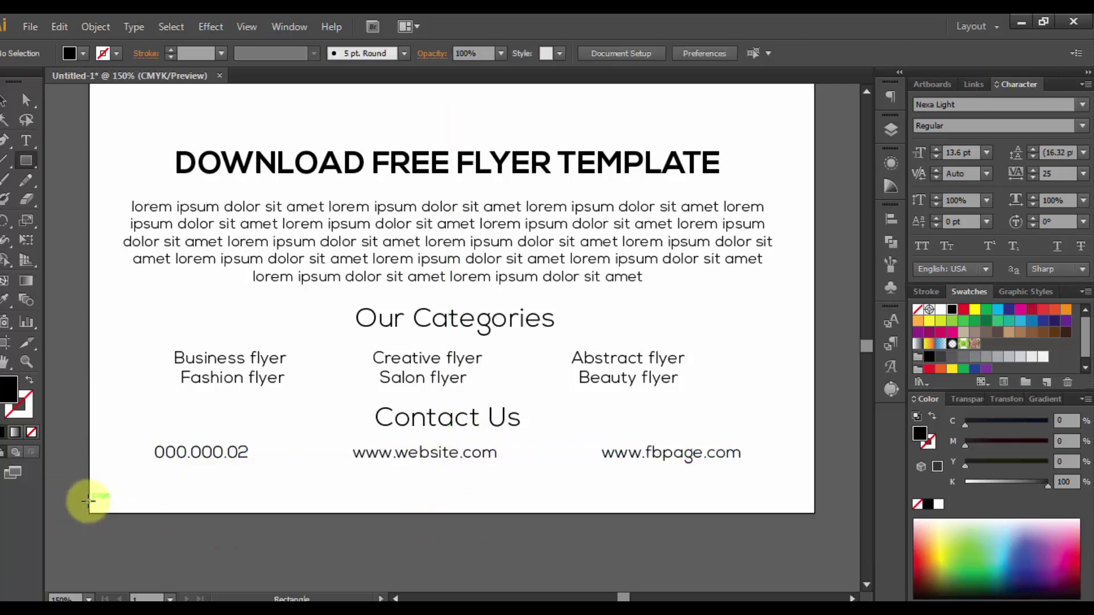
{"action": "mouse_move", "coordinate": [92, 494]}
{"action": "left_mouse_down"}
{"action": "mouse_move", "coordinate": [819, 501]}
{"action": "mouse_move", "coordinate": [814, 513]}
{"action": "left_mouse_up"}
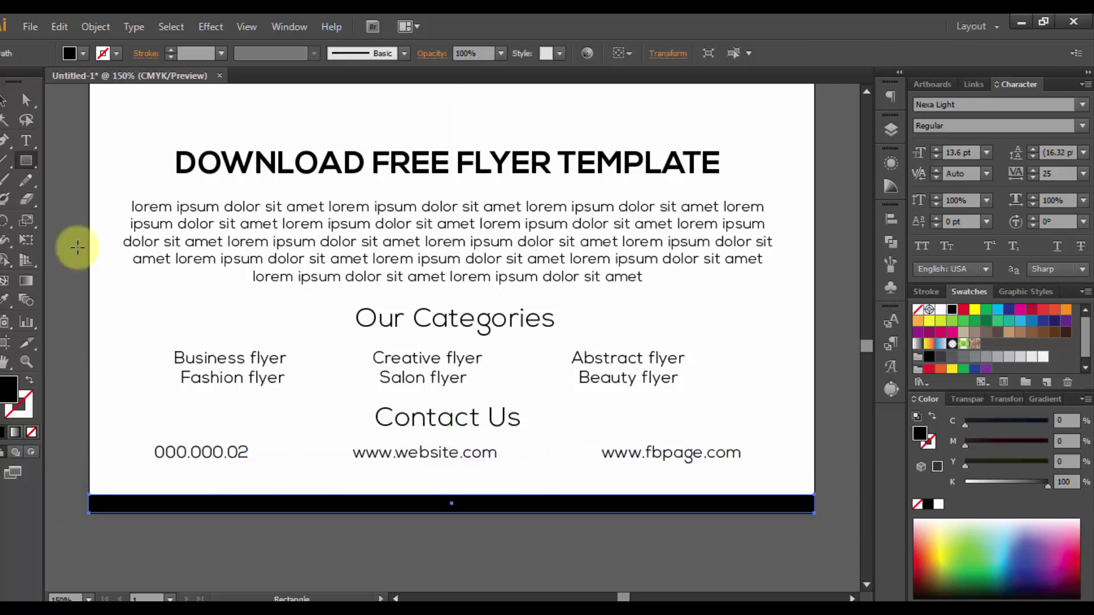
{"action": "left_click", "coordinate": [6, 297]}
{"action": "scroll", "coordinate": [391, 247], "scroll_direction": "up", "scroll_amount": 5}
{"action": "left_click", "coordinate": [619, 200]}
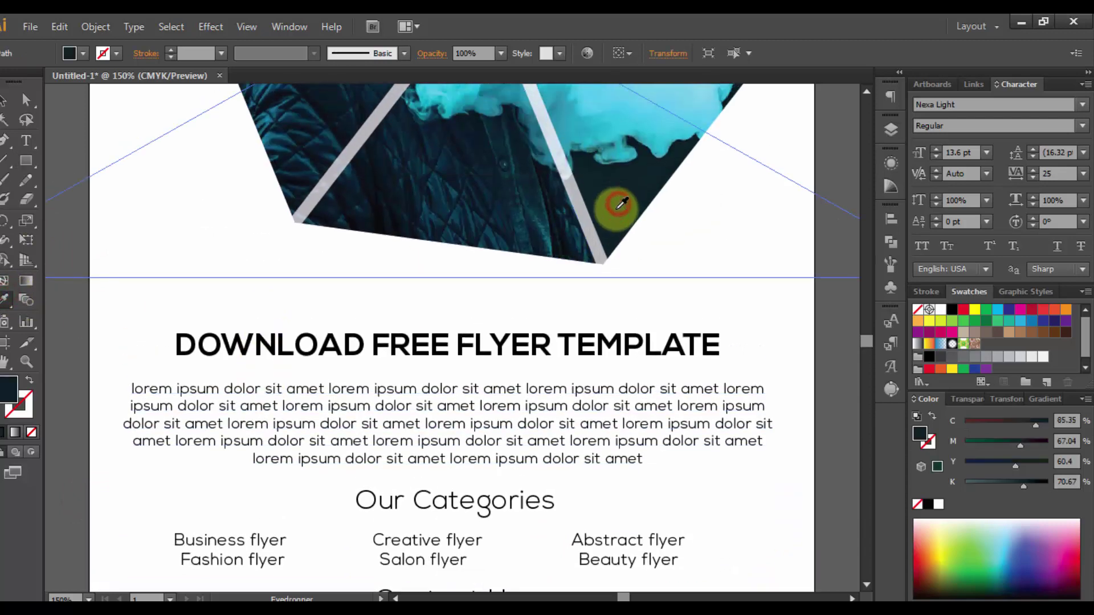
{"action": "scroll", "coordinate": [613, 245], "scroll_direction": "down", "scroll_amount": 5}
{"action": "key", "text": "ctrl+shift+a"}
{"action": "key", "text": "v"}
{"action": "key", "text": "ctrl+0"}
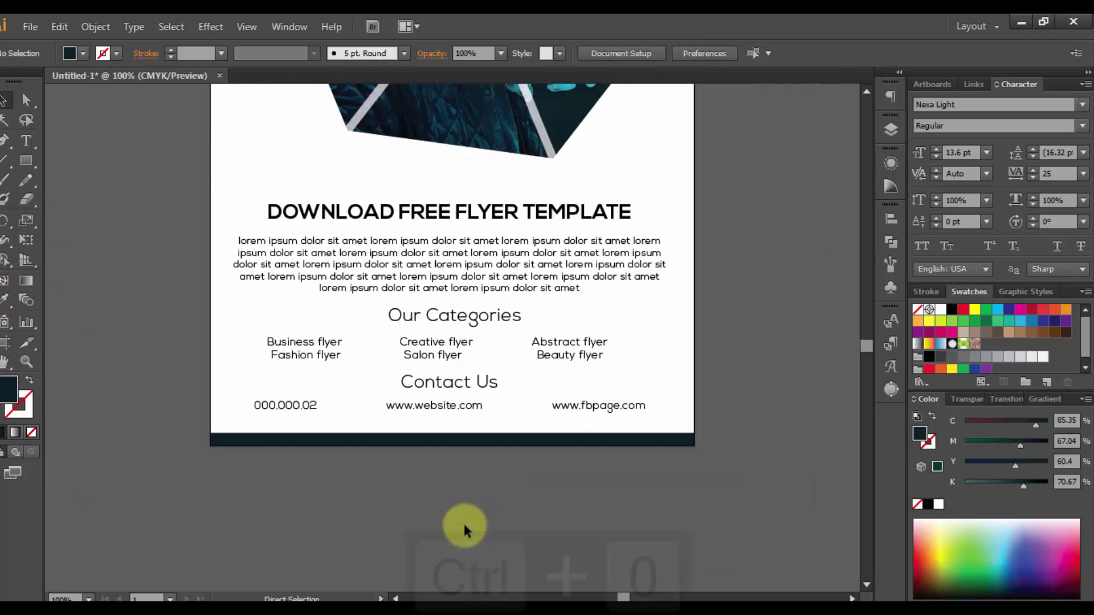